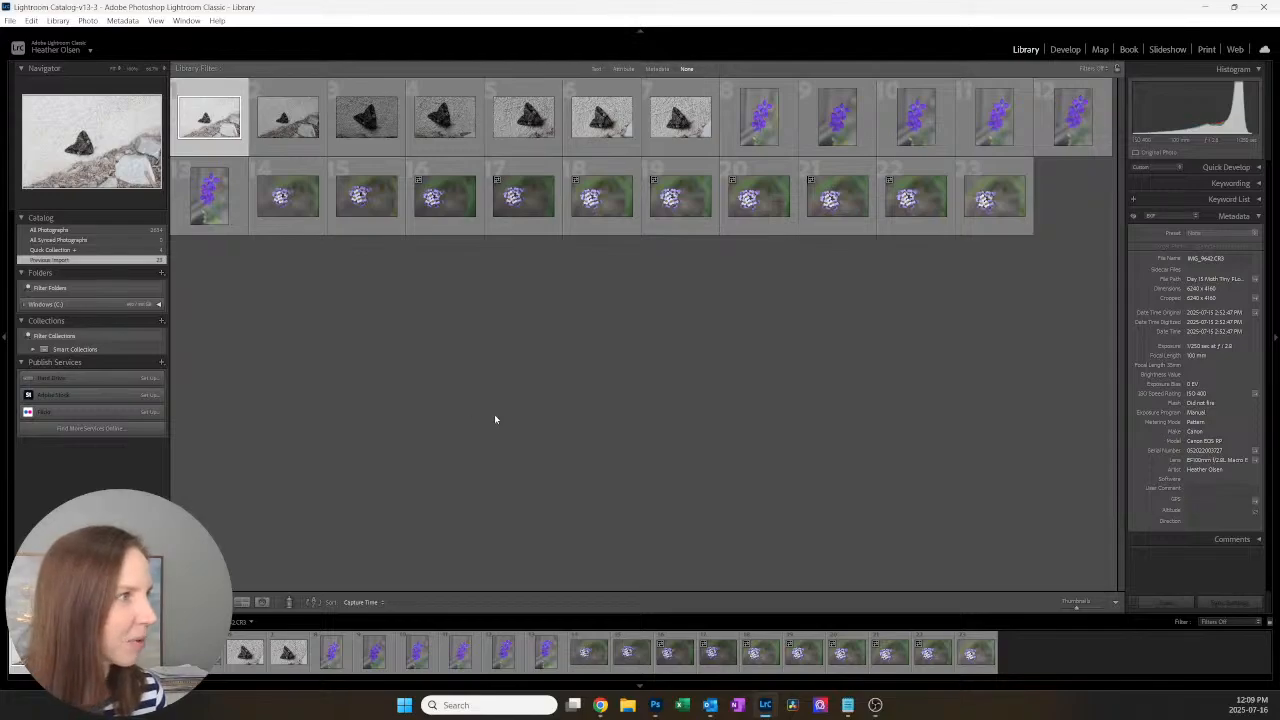
Step: Open the first moth photo in the Develop module and examine the moth's focus at 100% zoom
left_click(1065, 50)
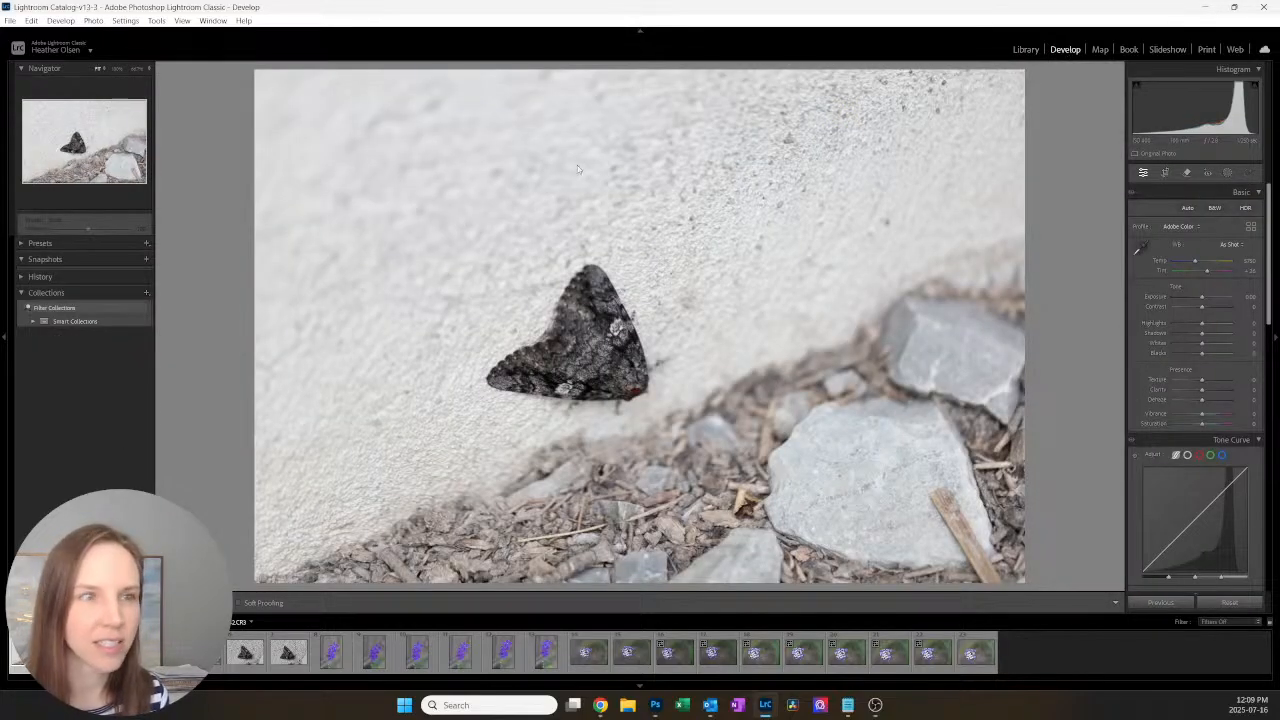
left_click(613, 387)
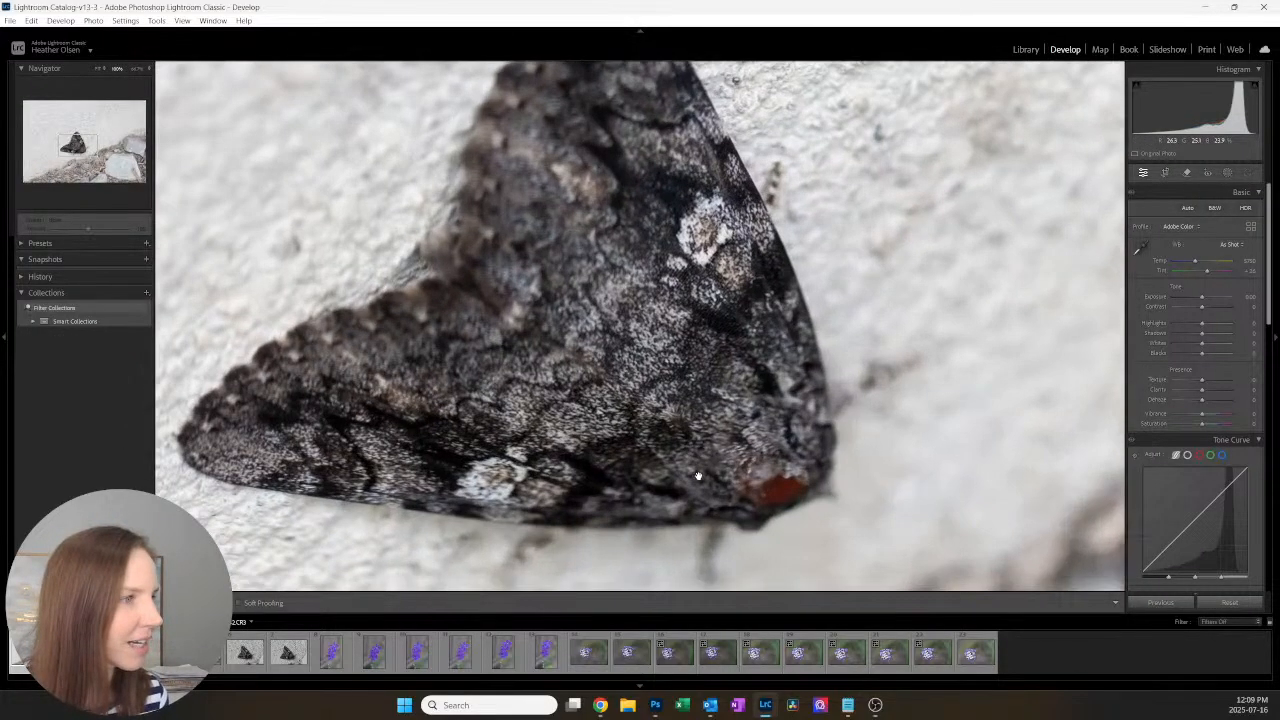
left_click(782, 471)
left_click(552, 348)
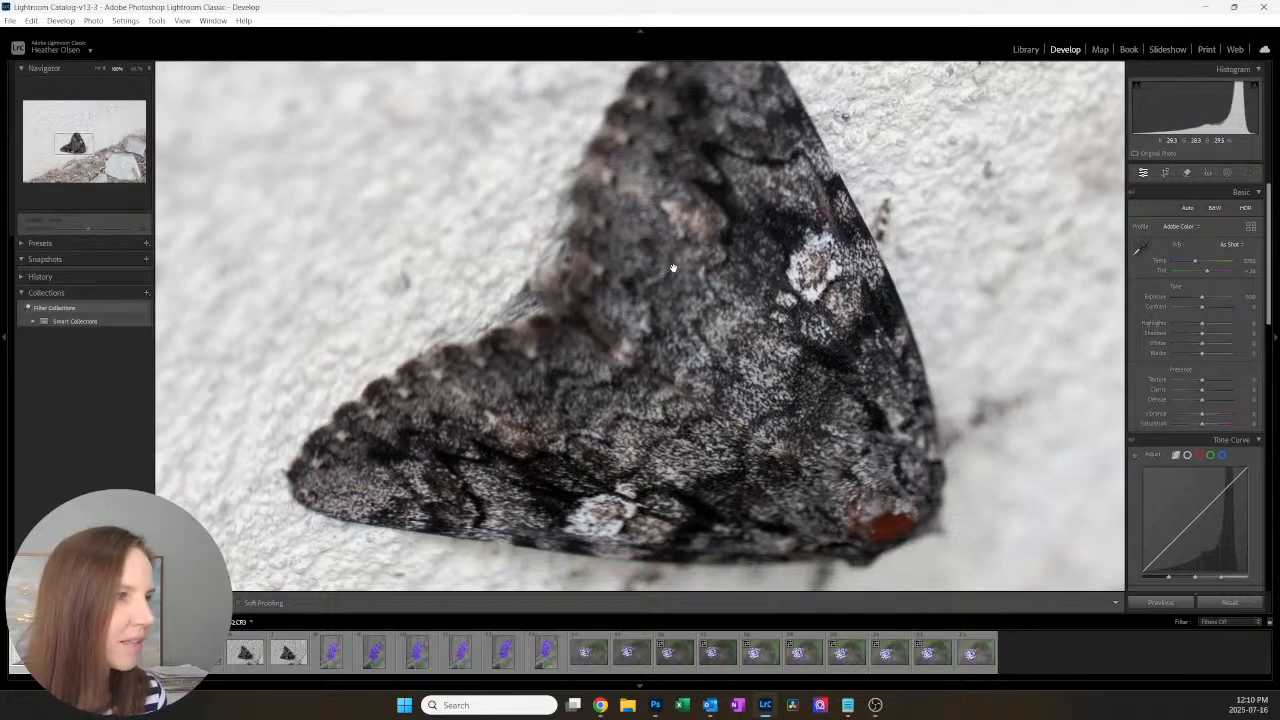
left_click(822, 421)
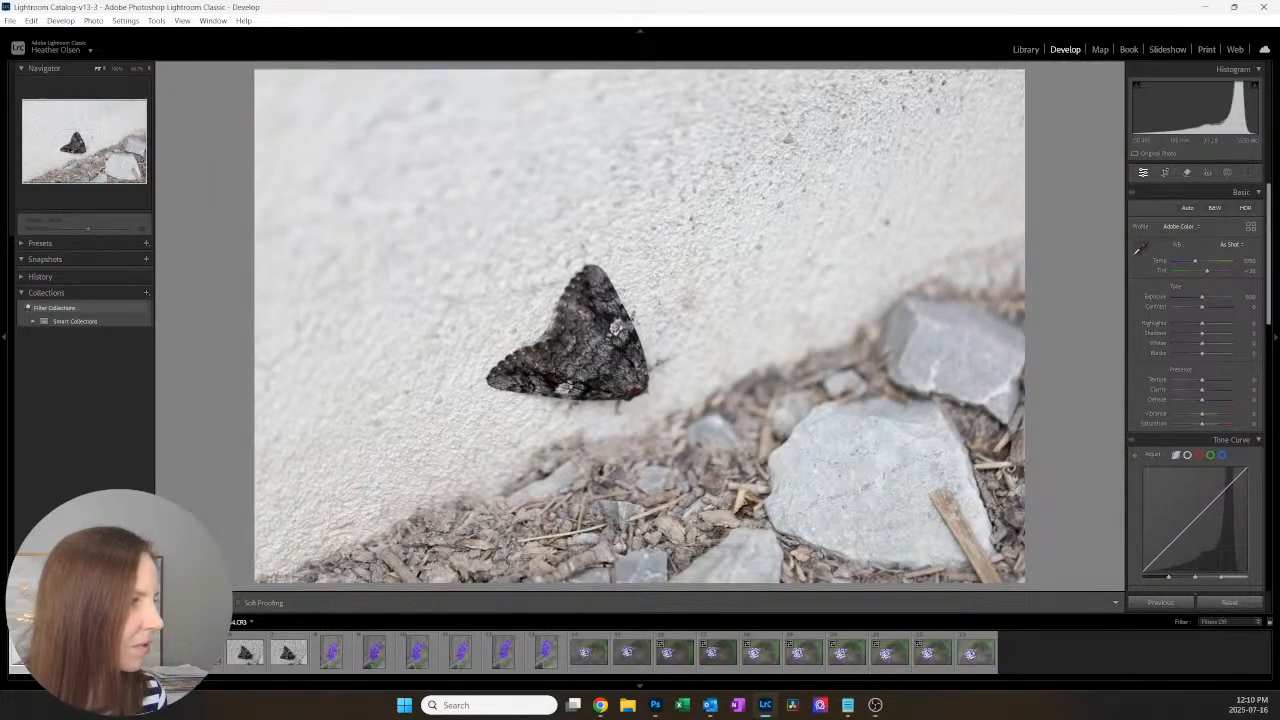
Step: Review the remaining moth photos one by one, then zoom in on the last one to check the focus on the moth's head
left_click(116, 653)
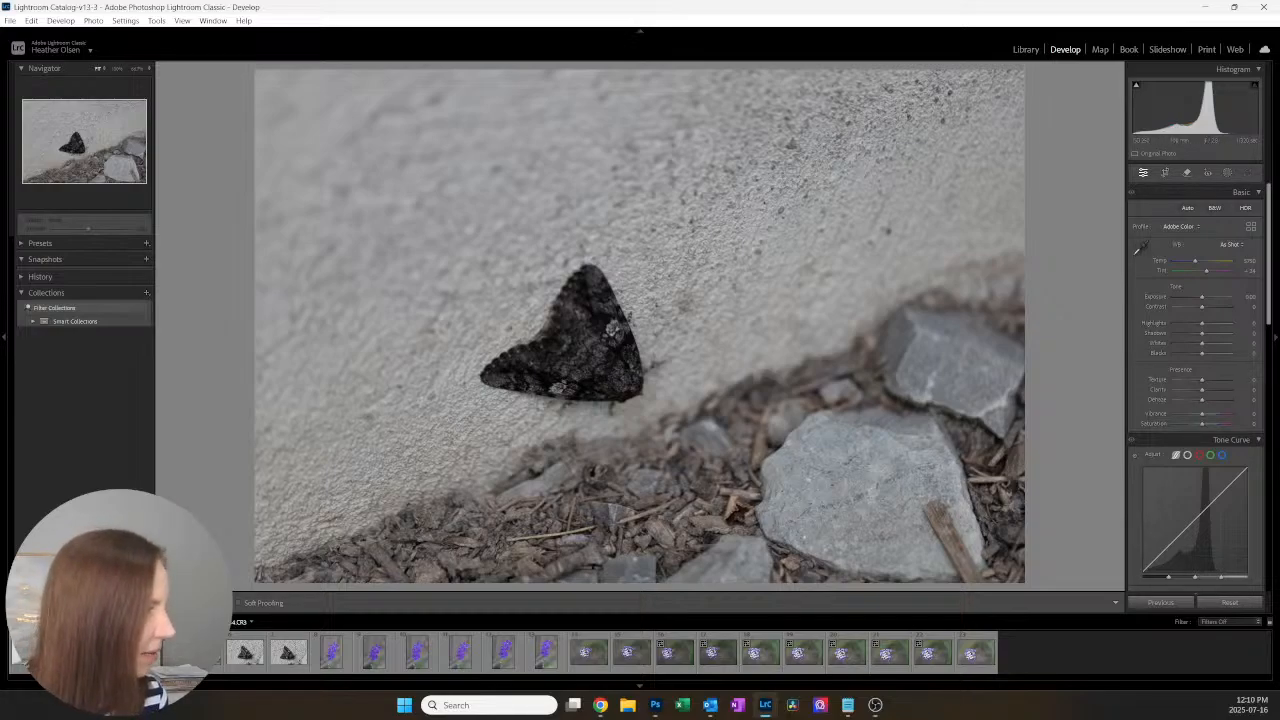
left_click(159, 653)
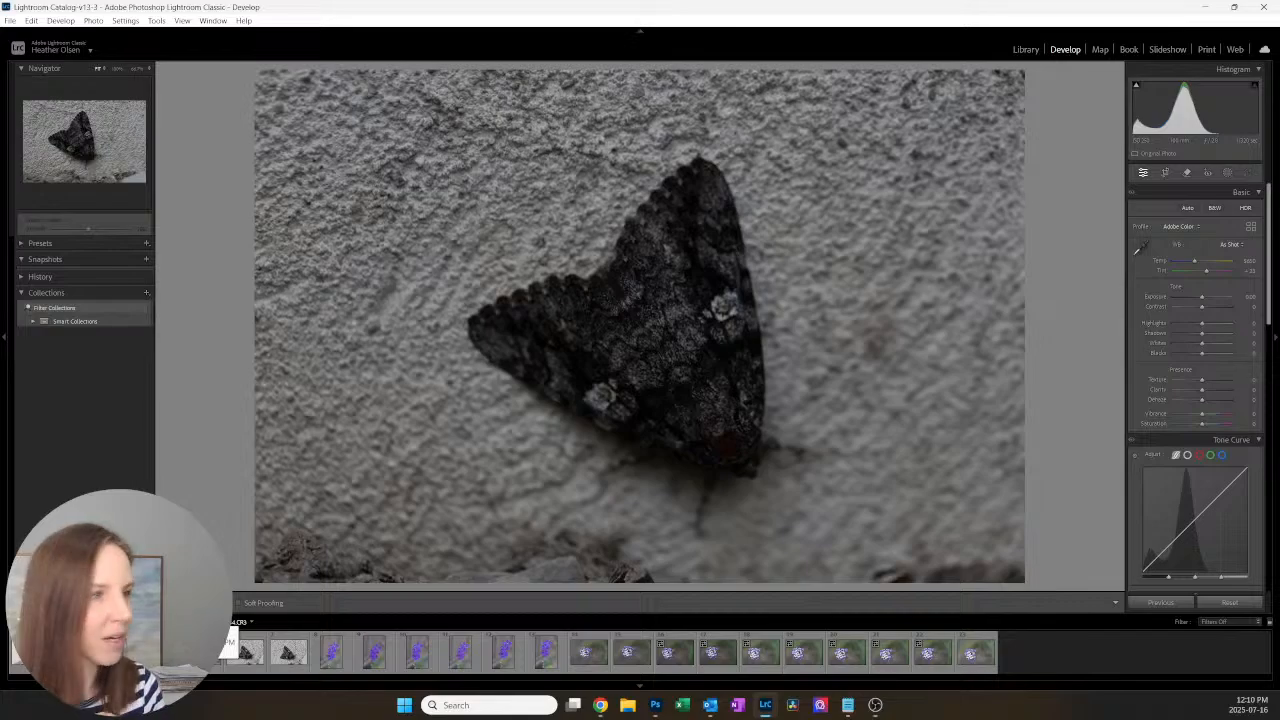
left_click(202, 653)
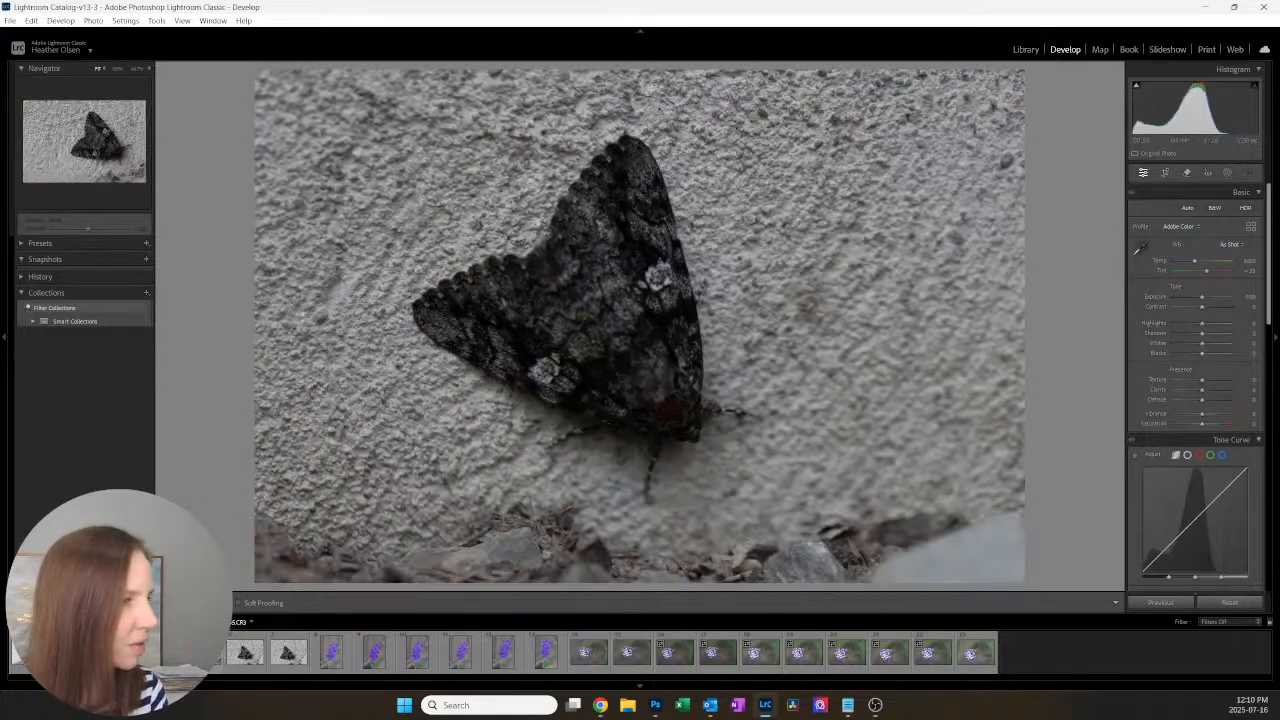
left_click(250, 655)
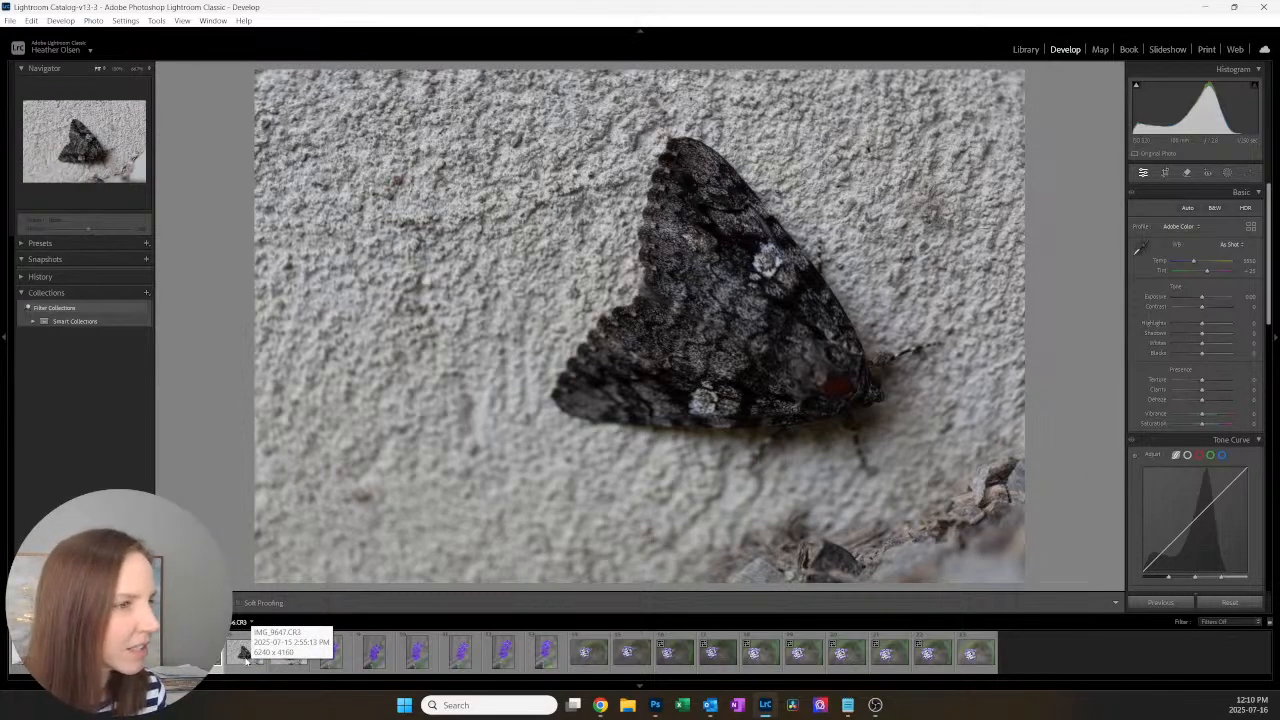
left_click(246, 655)
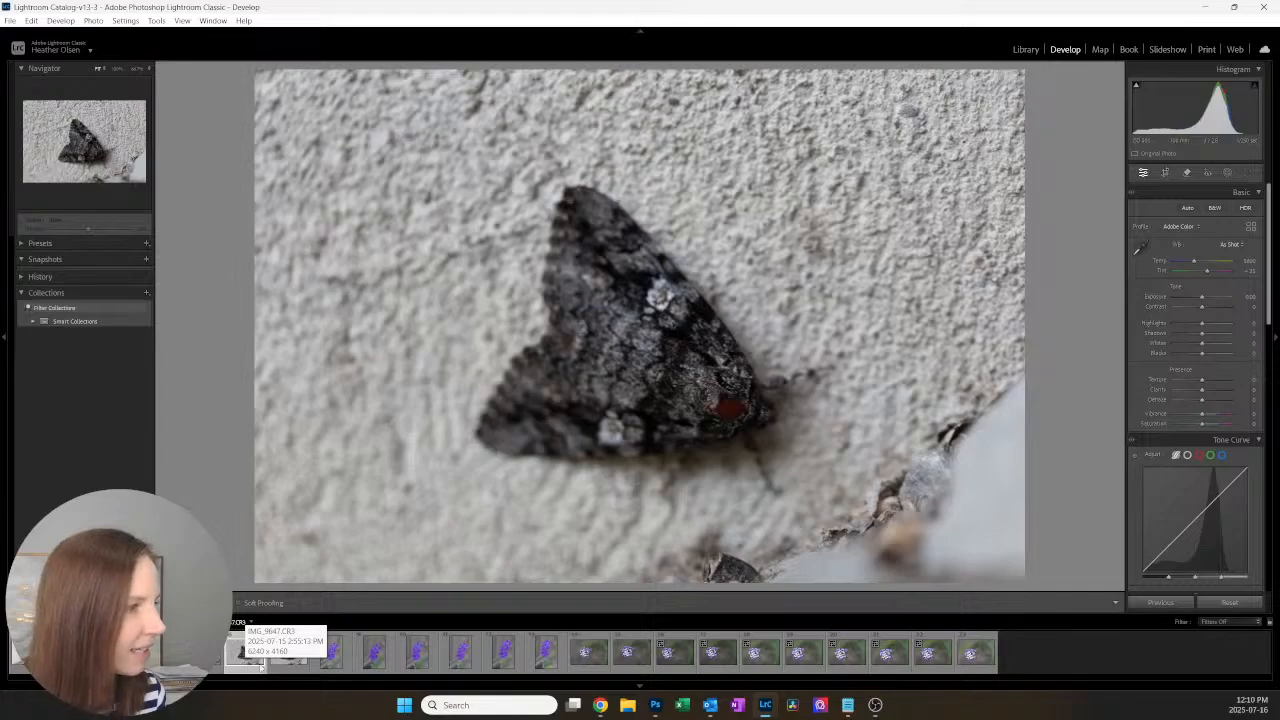
left_click(284, 655)
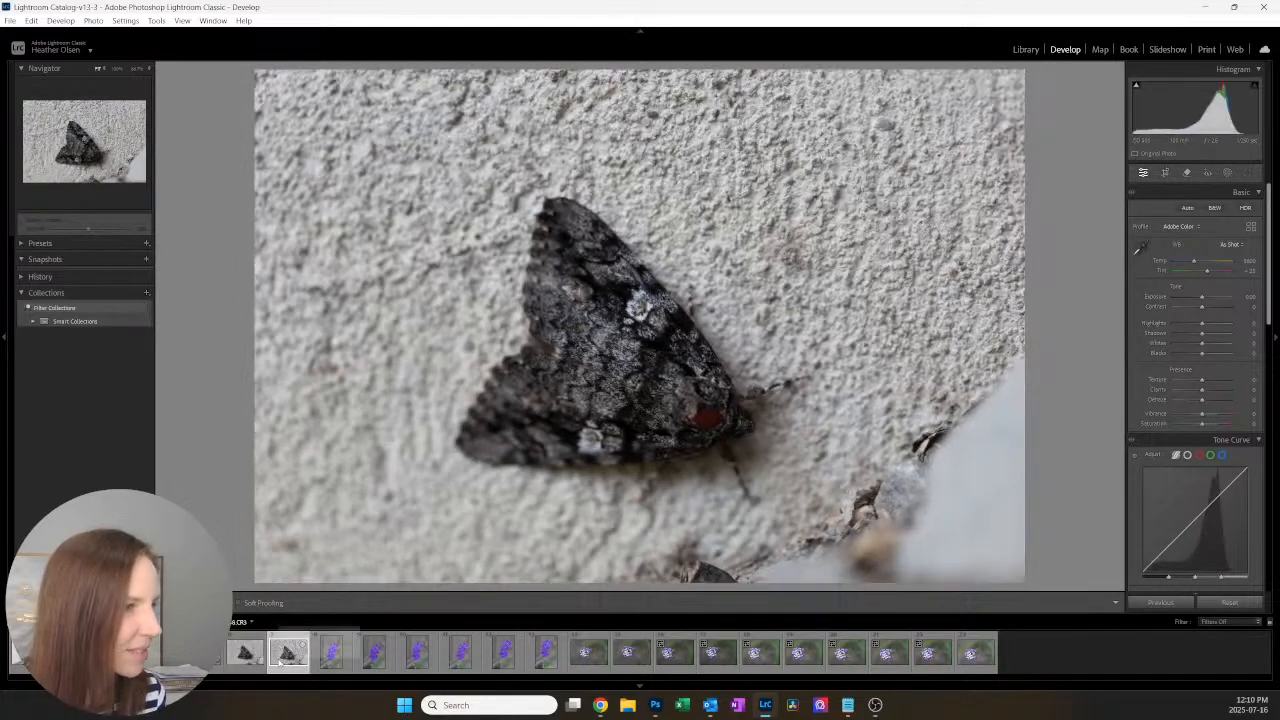
left_click(727, 432)
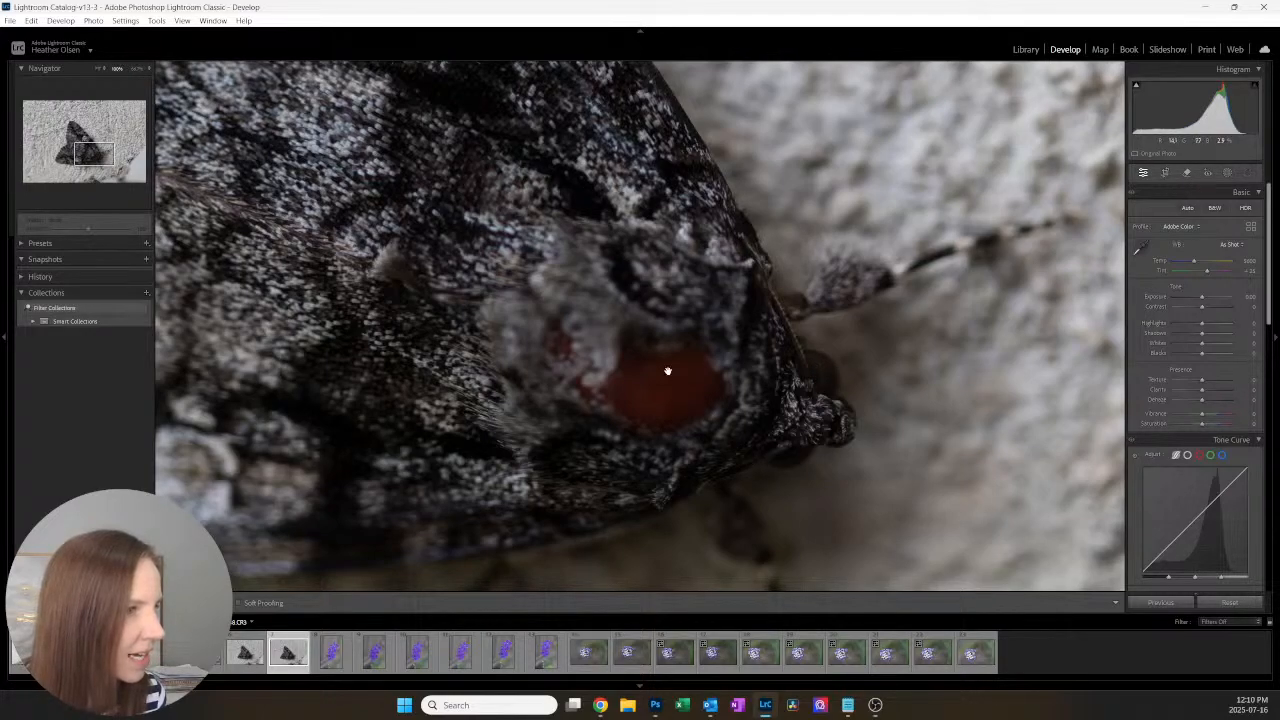
left_click(713, 401)
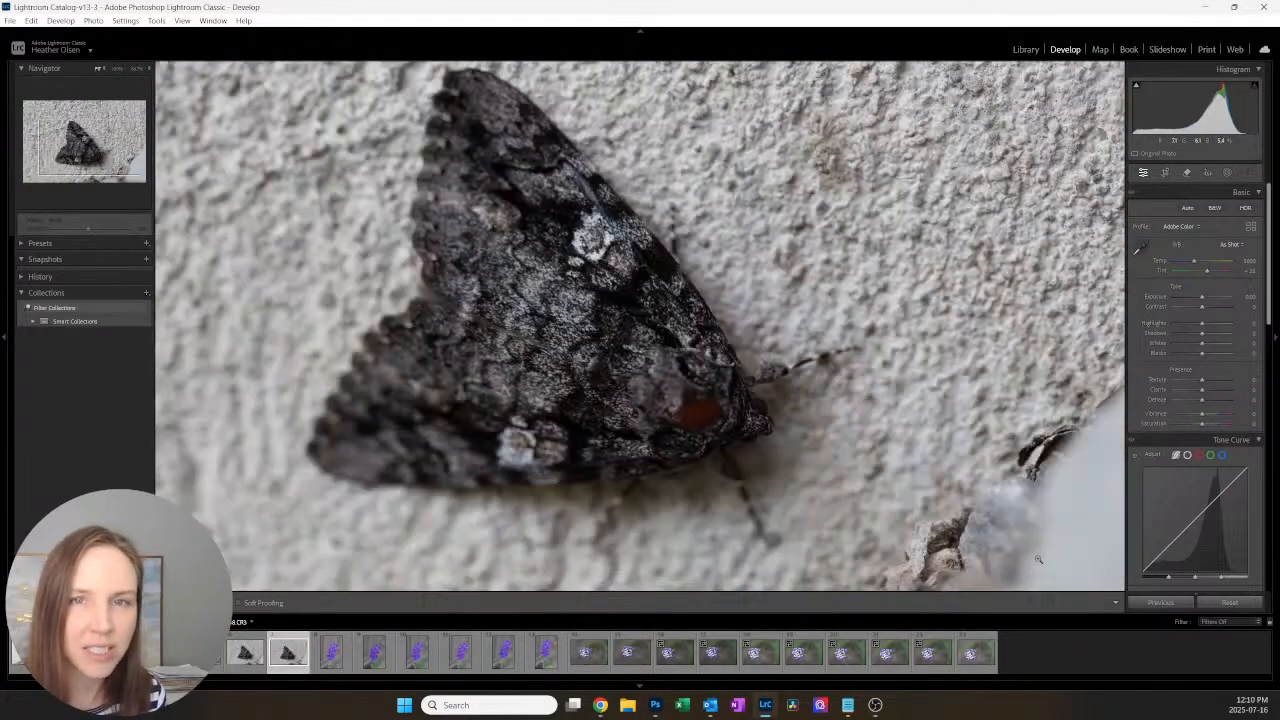
Step: Examine the first two purple flower photos at 100% zoom to check the focus on the blossom centres
left_click(330, 660)
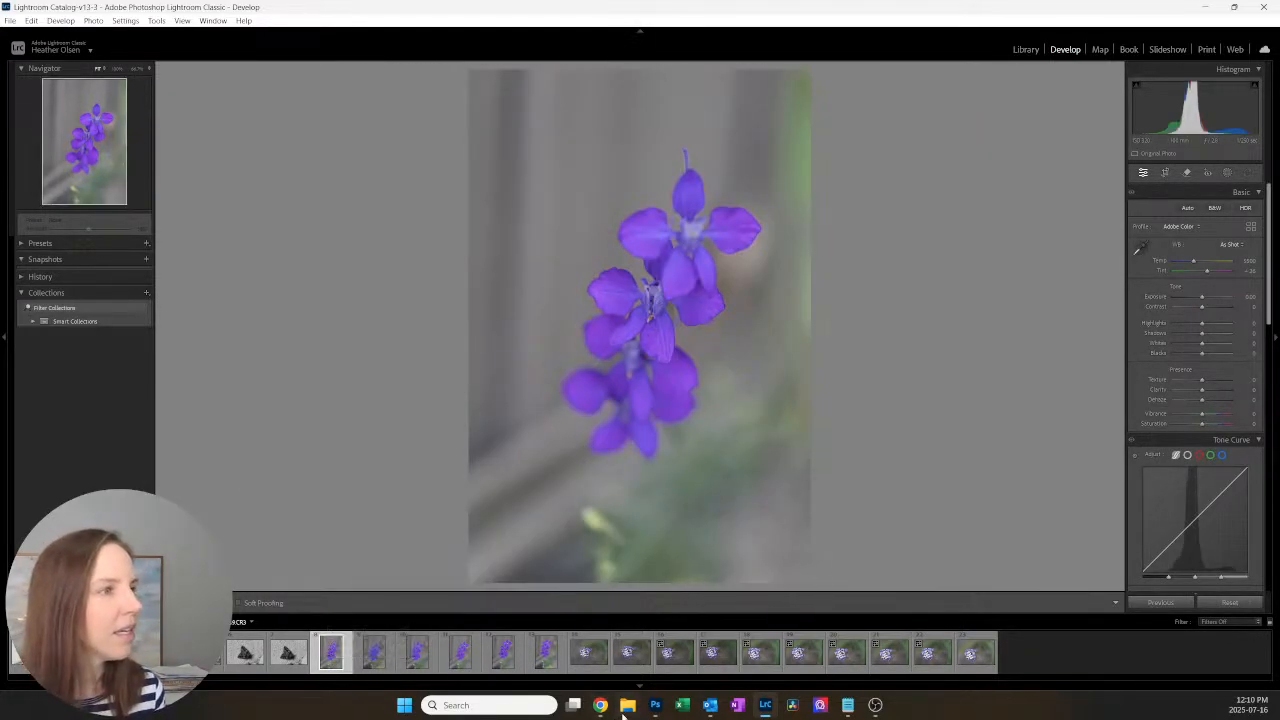
left_click(675, 351)
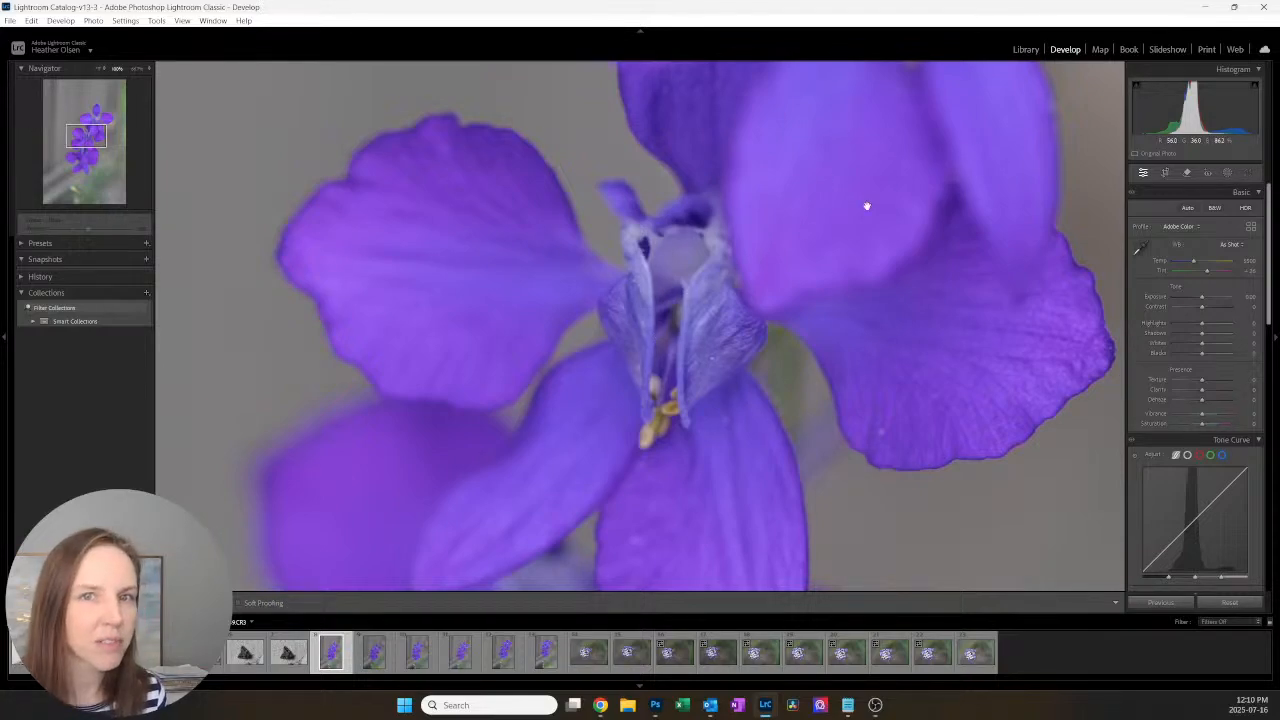
left_click(729, 482)
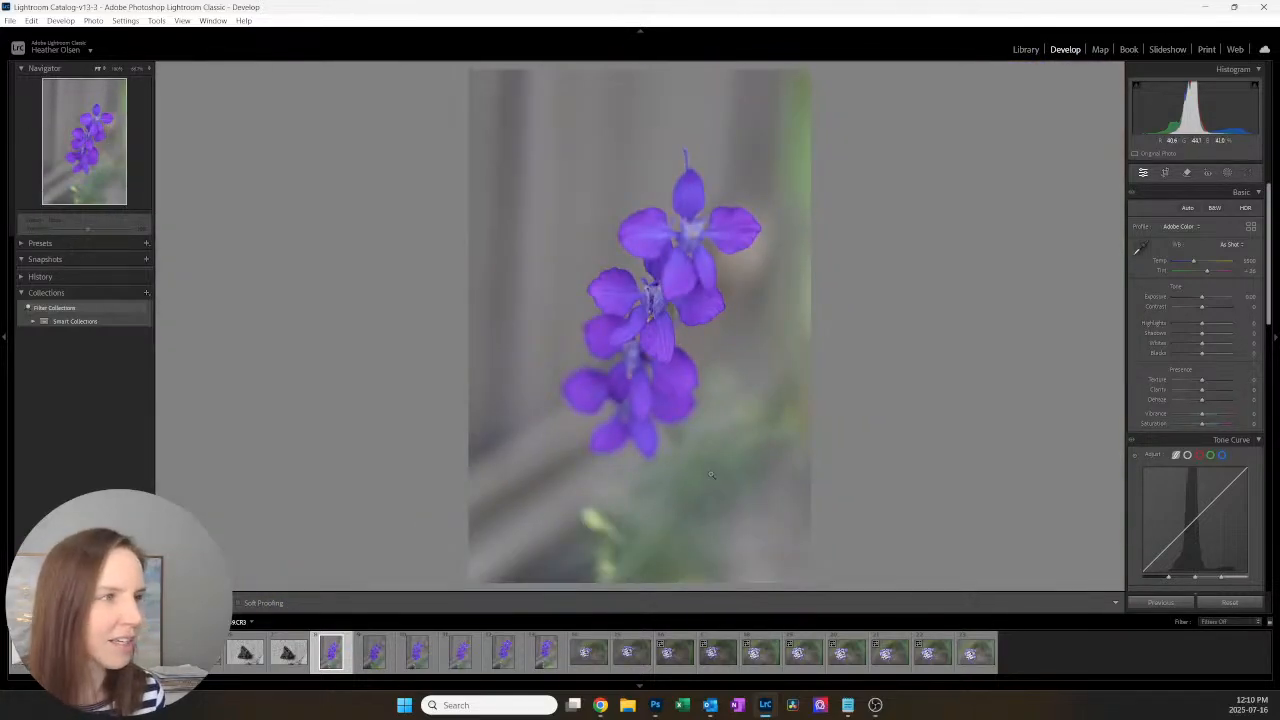
left_click(373, 655)
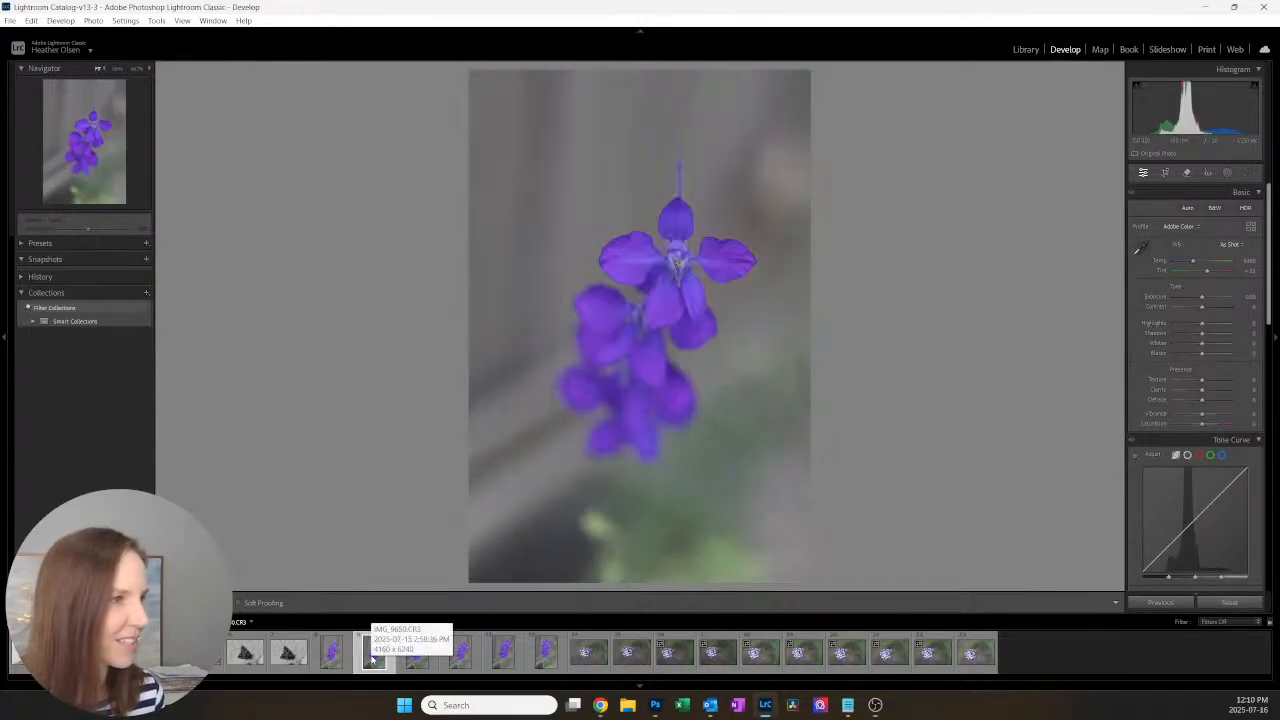
left_click(675, 247)
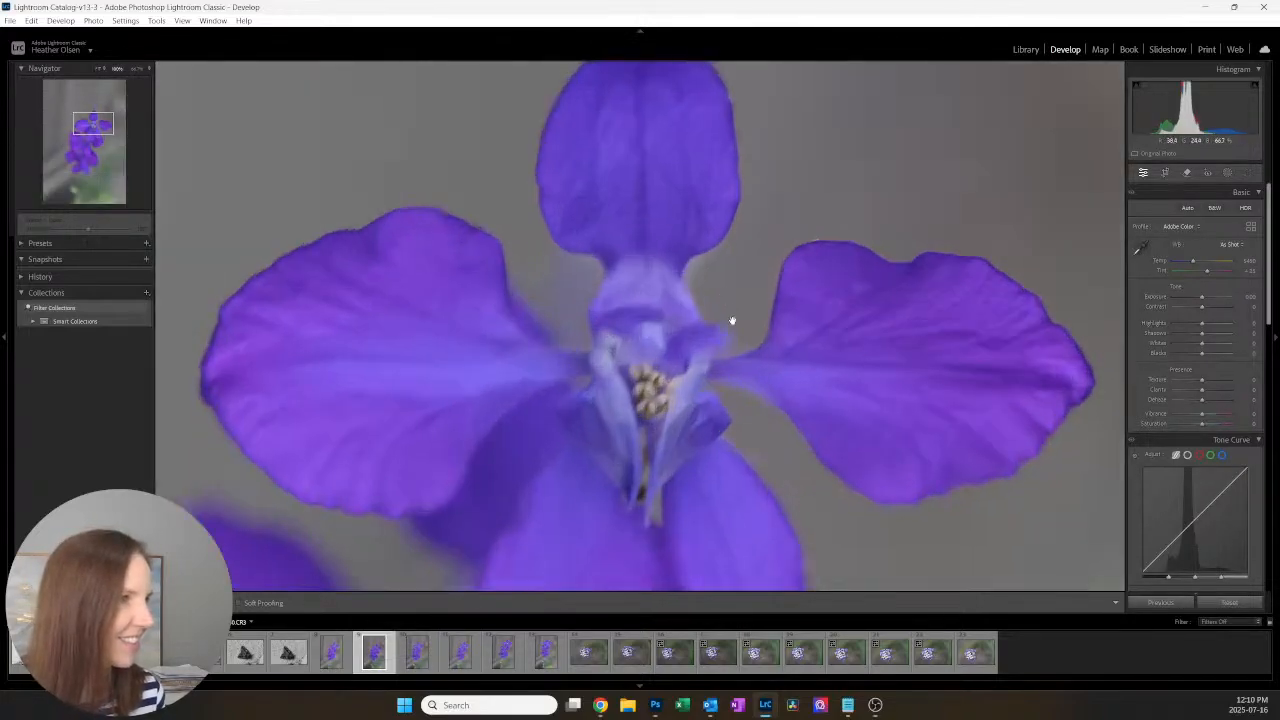
left_click(662, 466)
left_click(702, 259)
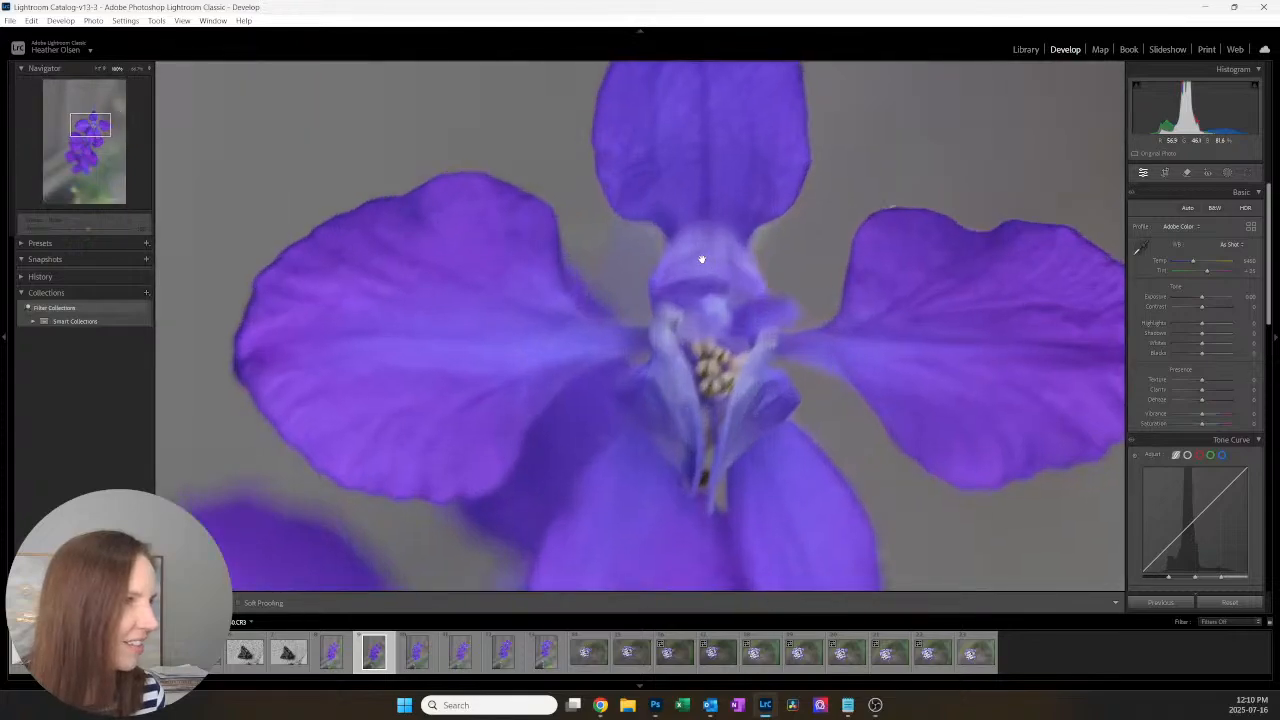
left_click(648, 331)
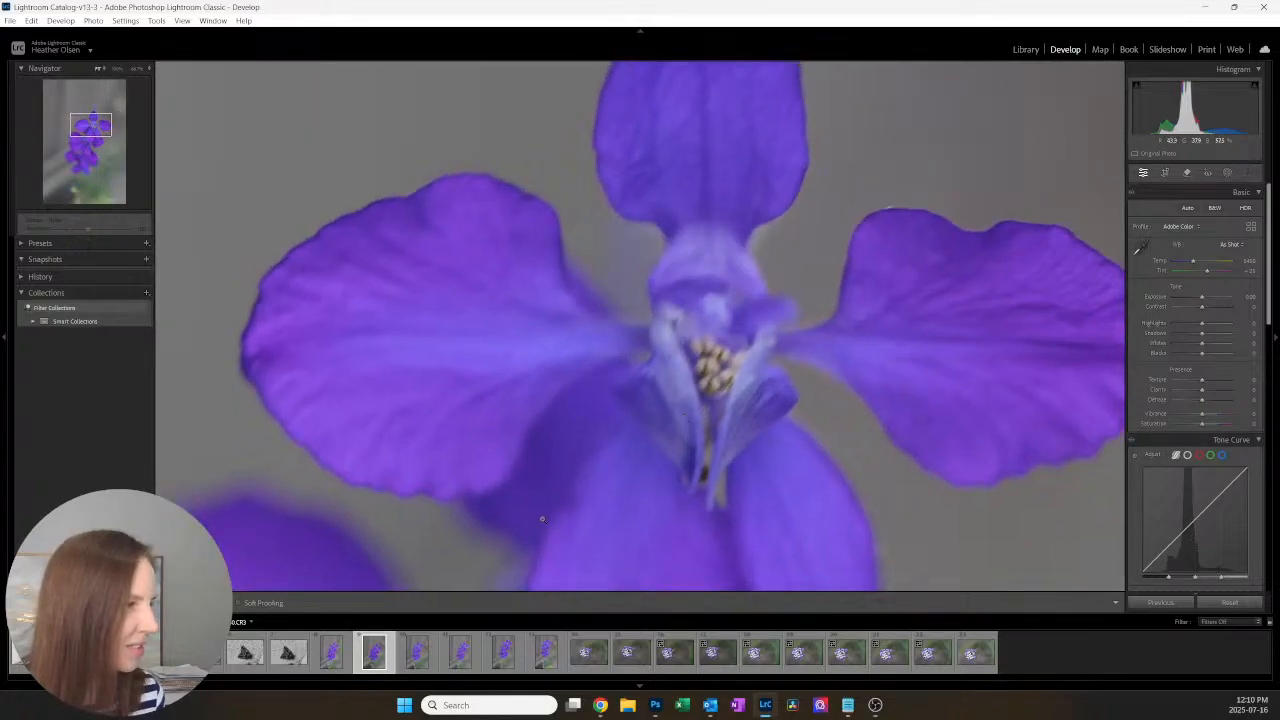
Step: Review the other four purple flower photos and zoom in on the last one to check its petal and centre sharpness
left_click(428, 656)
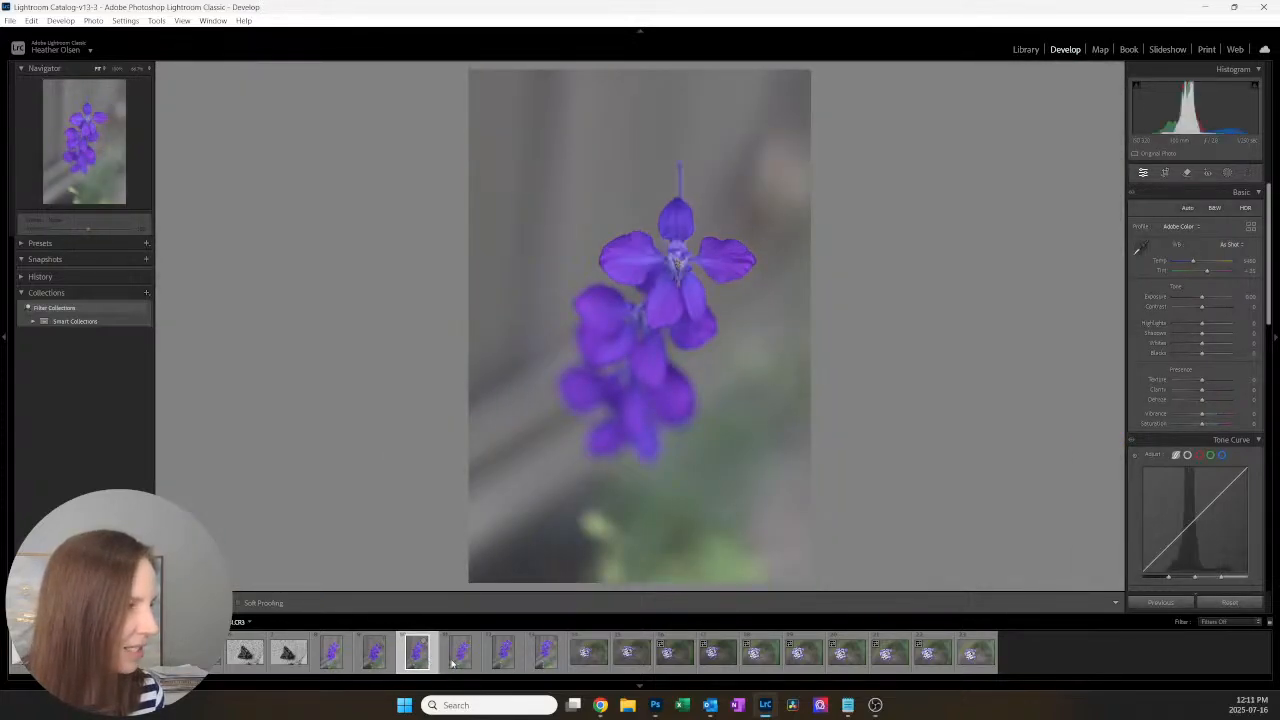
left_click(460, 663)
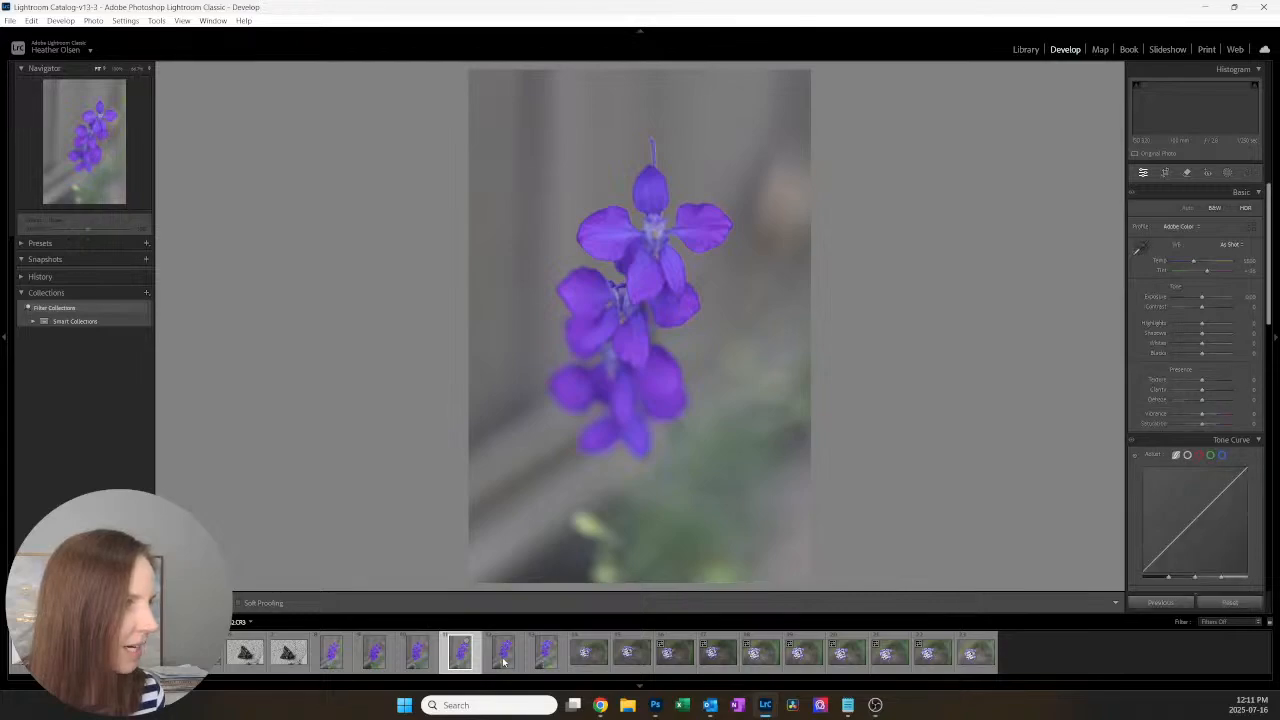
left_click(505, 660)
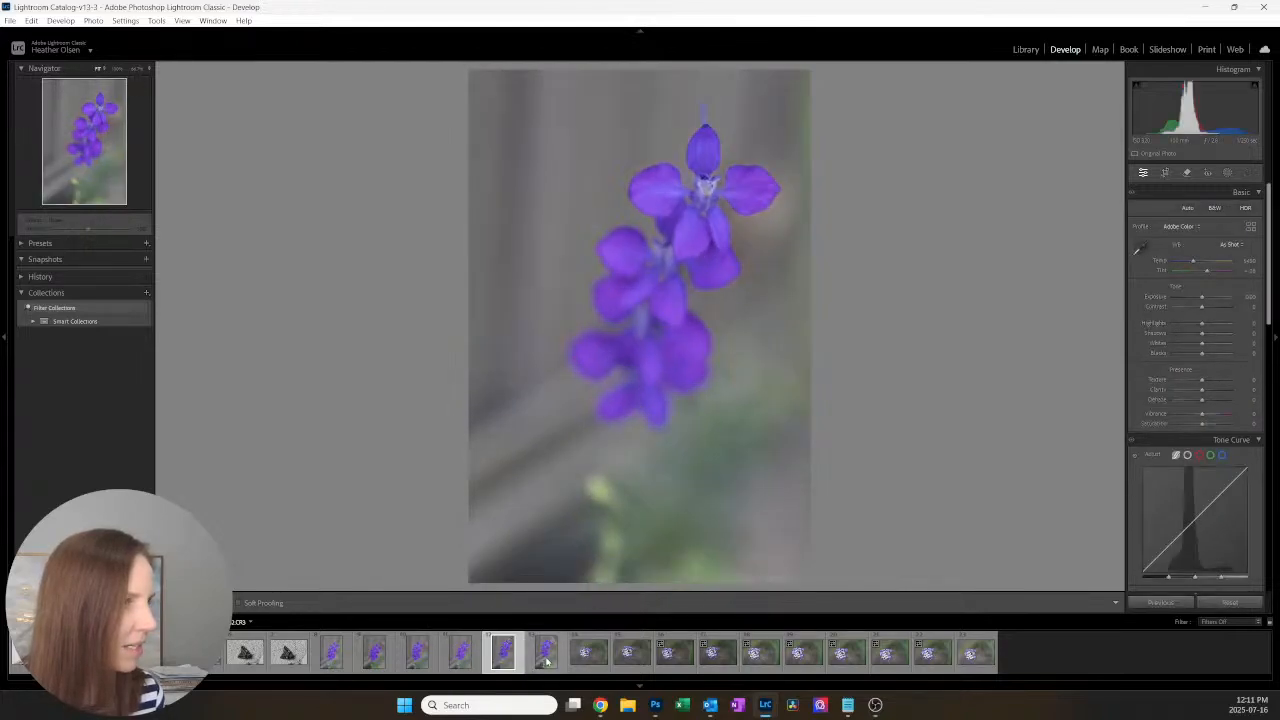
left_click(547, 660)
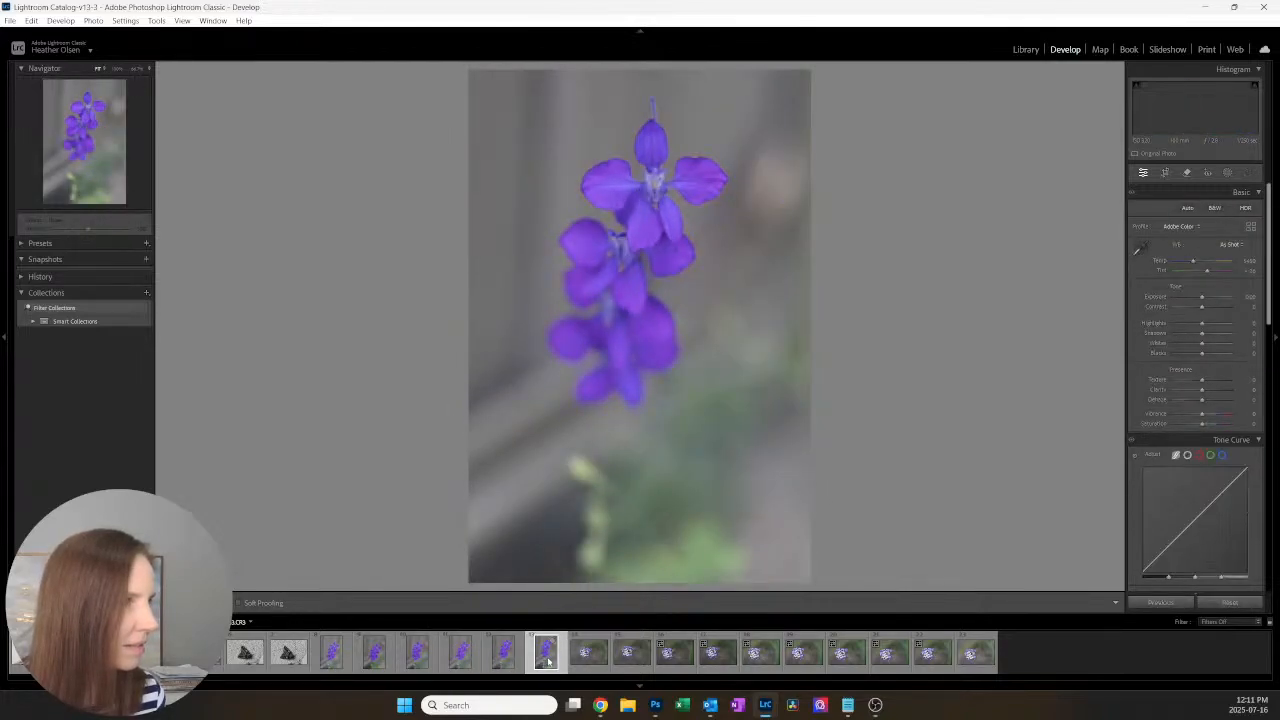
left_click(645, 160)
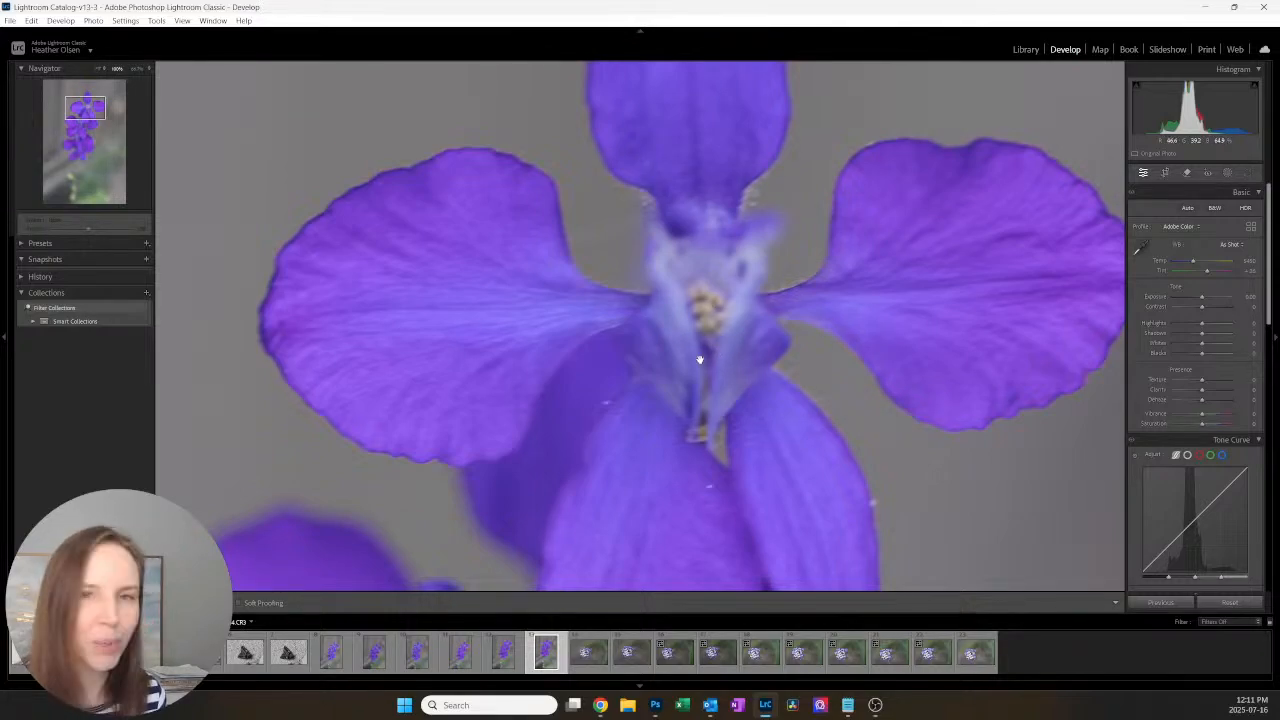
left_click(738, 337)
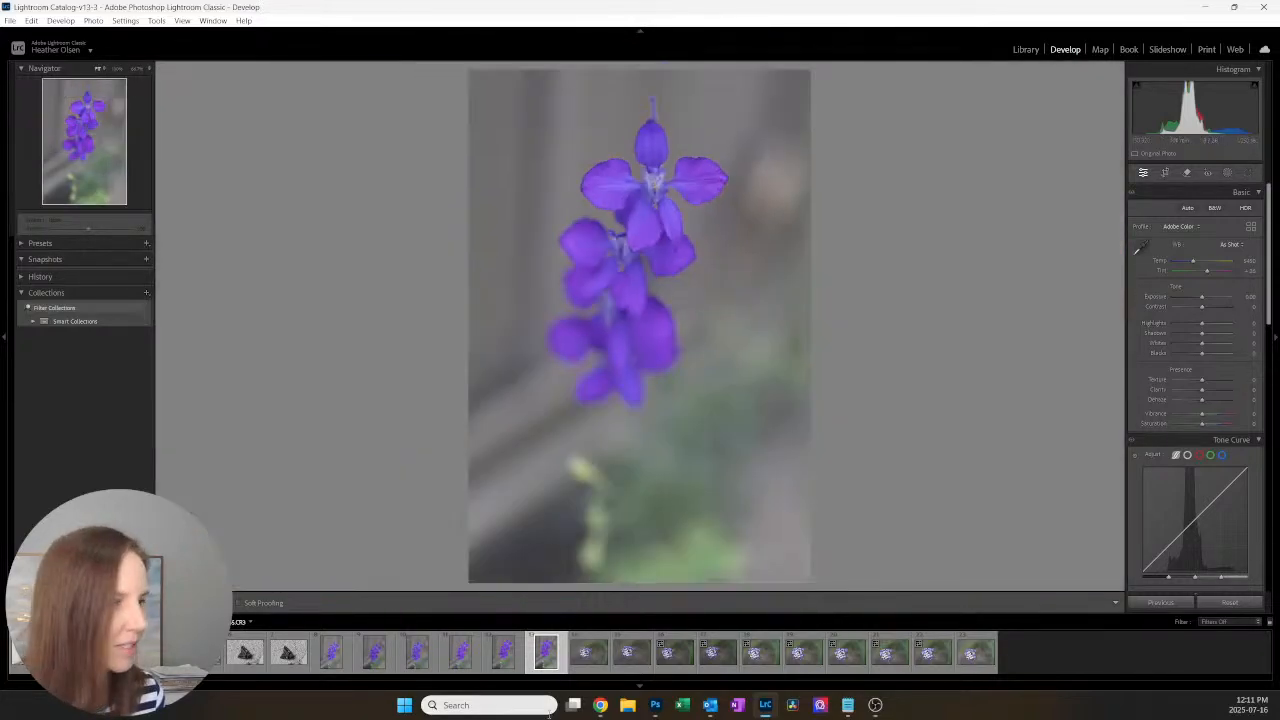
Step: Compare the first two white-and-purple cluster flower photos and flag the first one, photo 14, as a pick
left_click(585, 663)
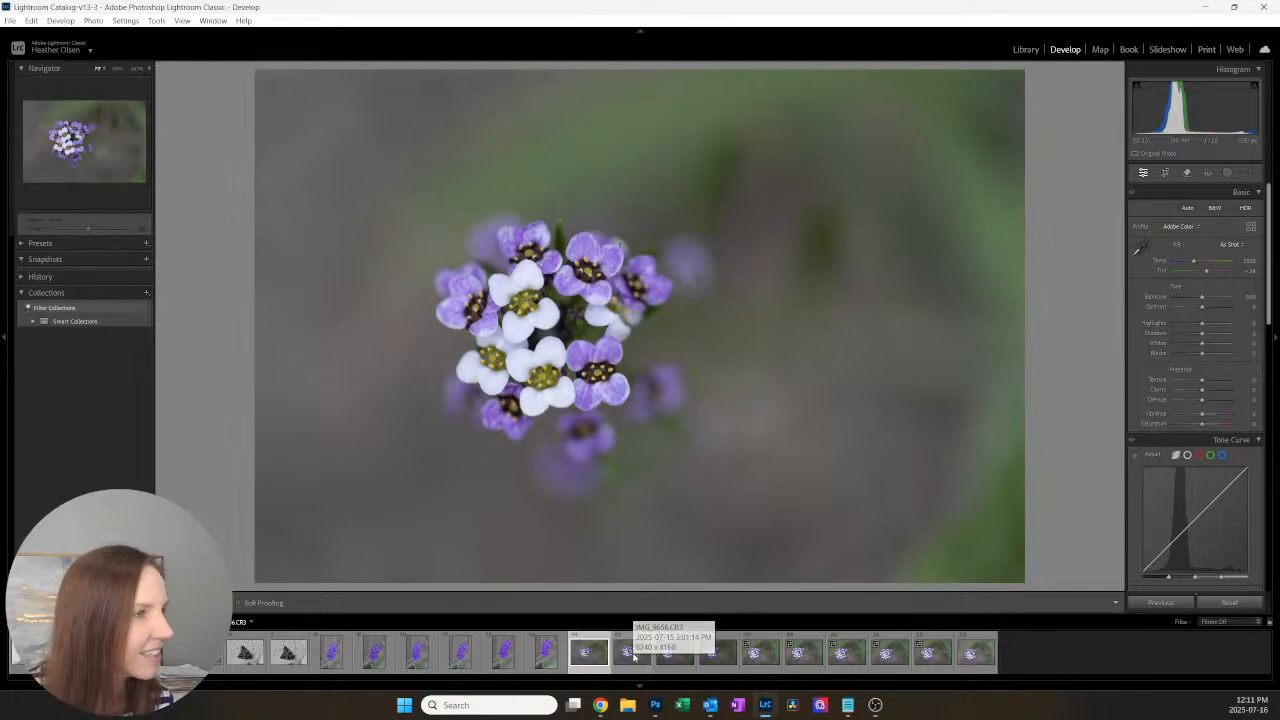
left_click(633, 655)
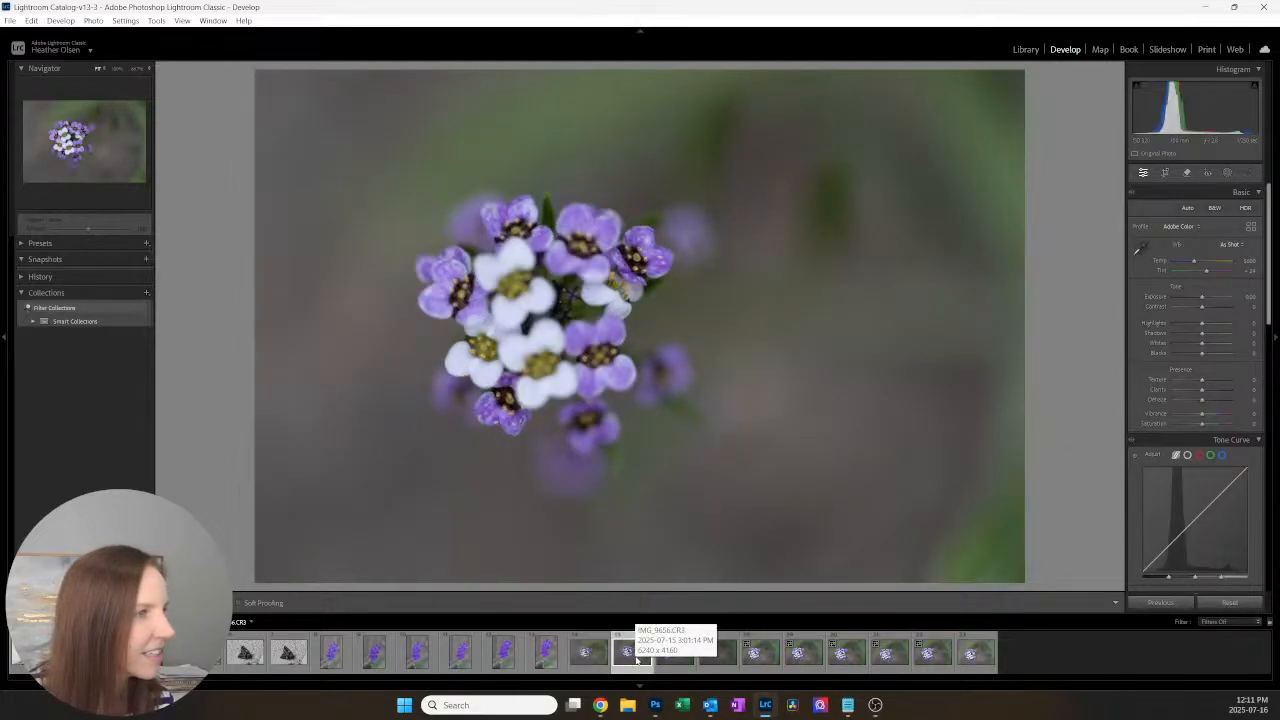
left_click(588, 653)
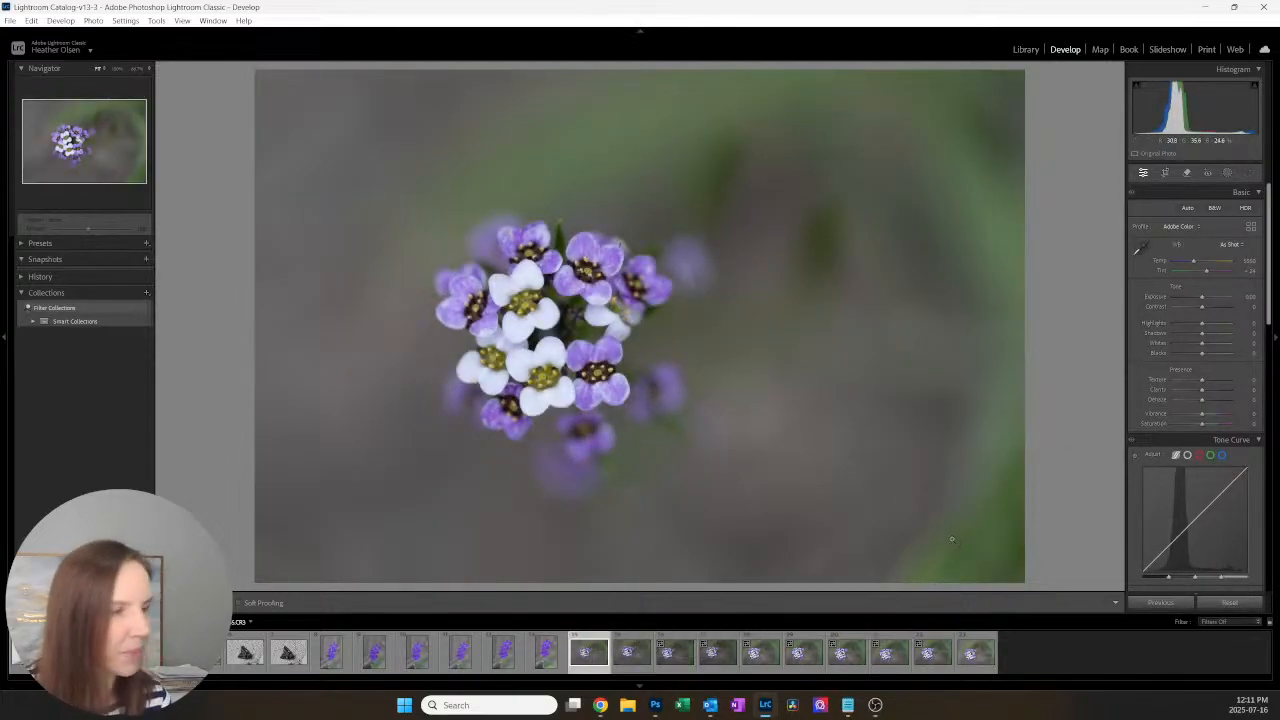
key("p")
Step: Skip photo 15 and flag photos 16 and 17 of the white-and-purple flower cluster as picks
key("Right")
key("Right")
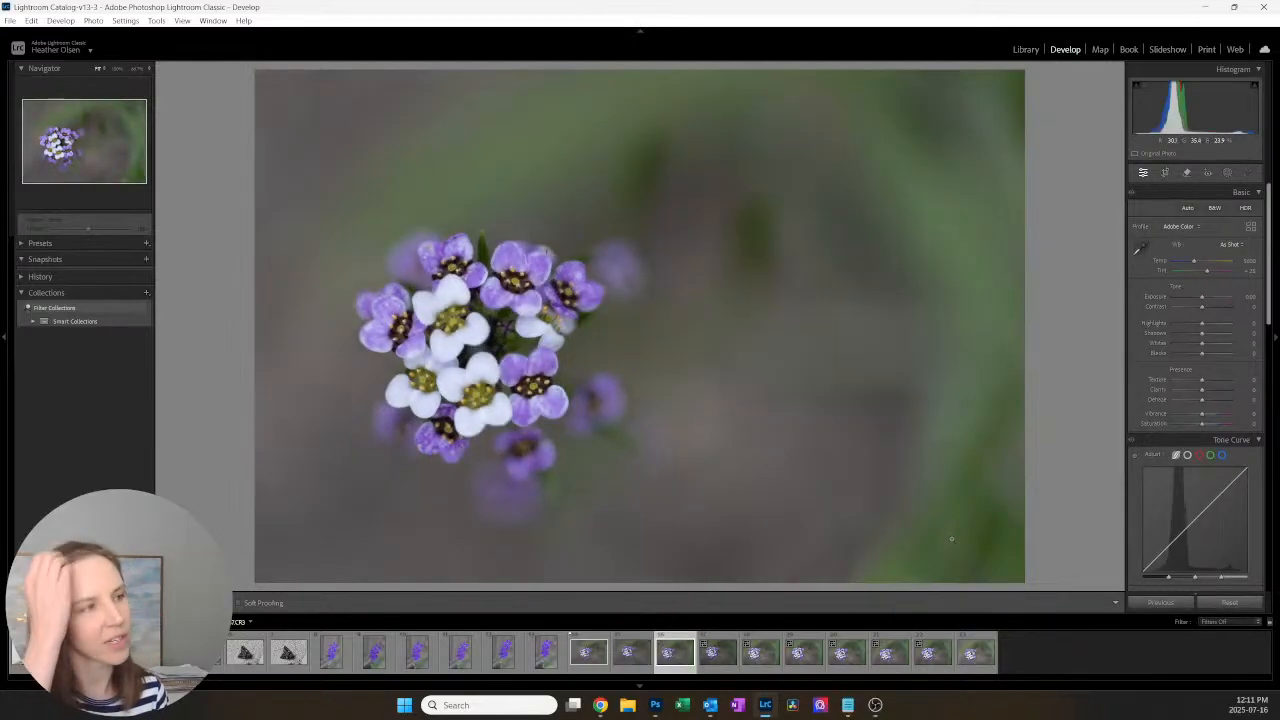
key("p")
key("Right")
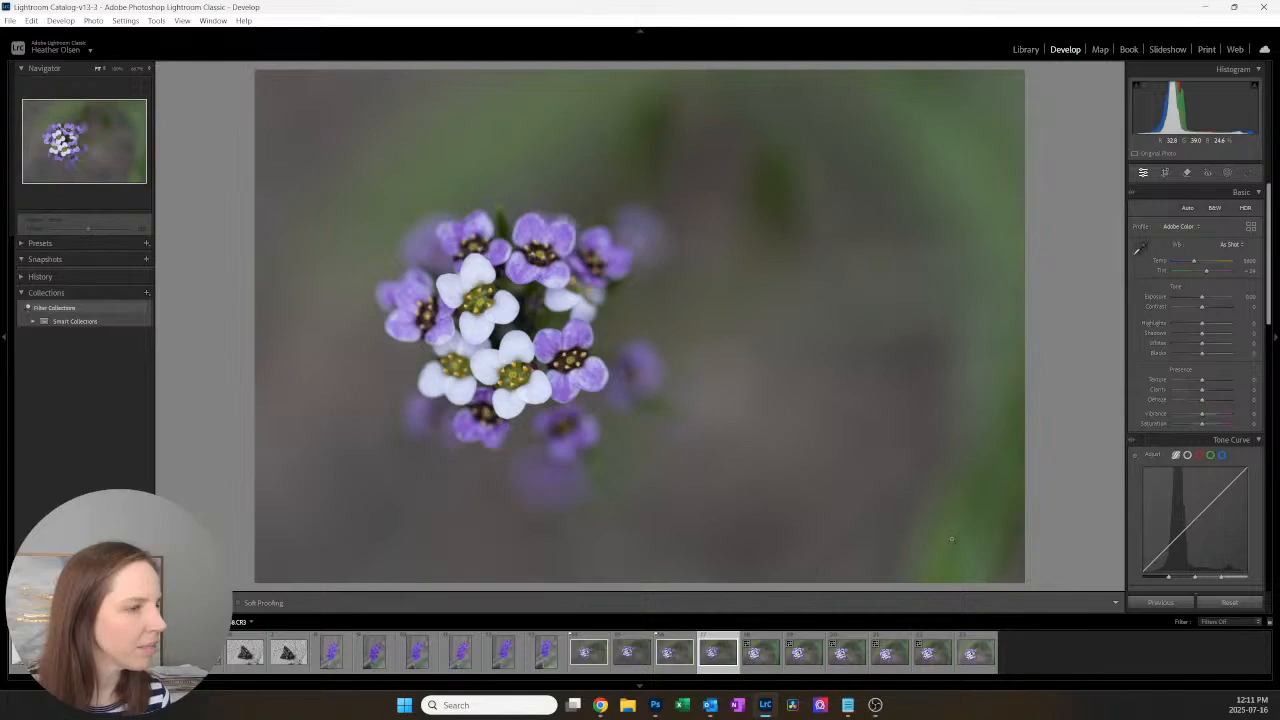
key("p")
key("Right")
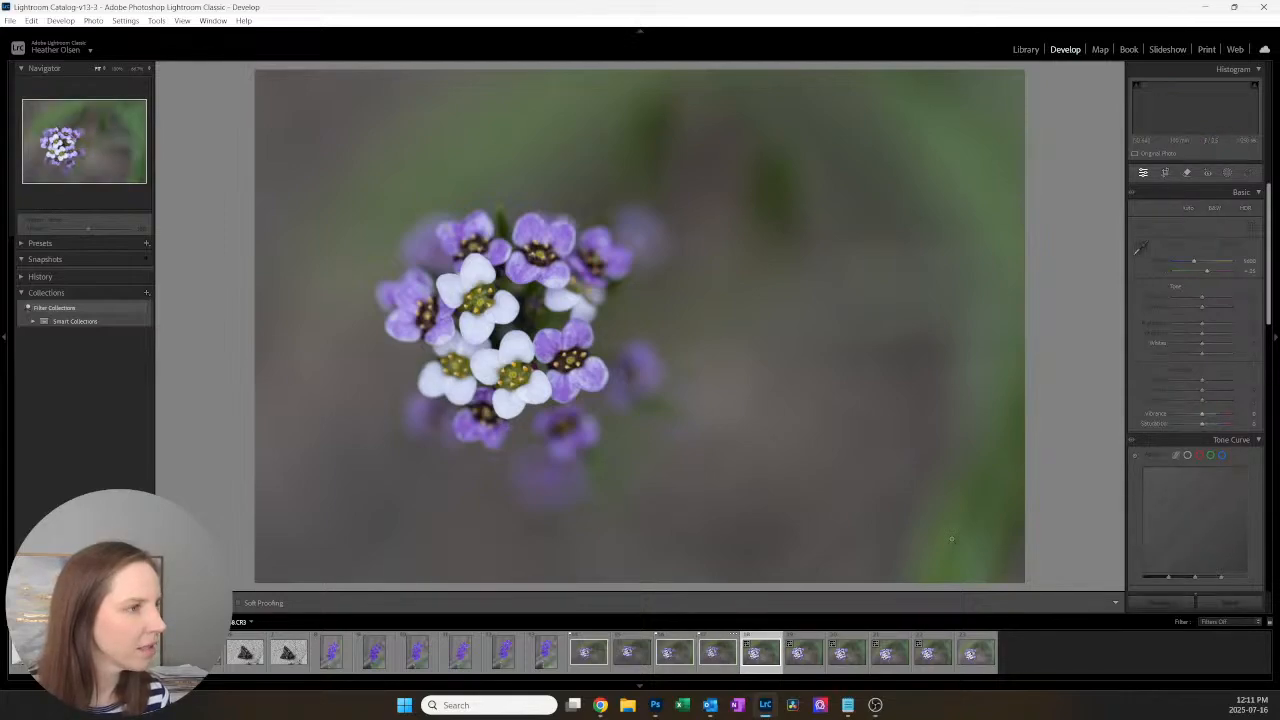
Step: Pass over photos 18 and 19 and flag photos 20 and 21 of the flower cluster as picks
key("Right")
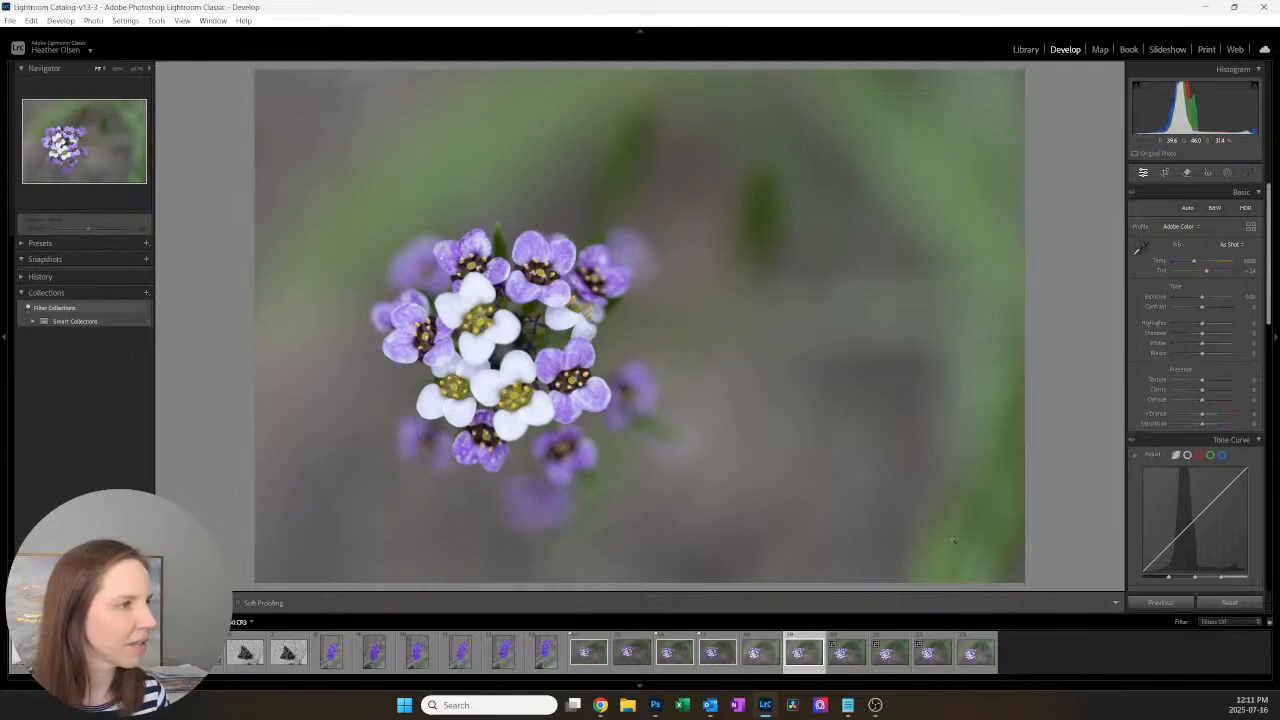
key("Right")
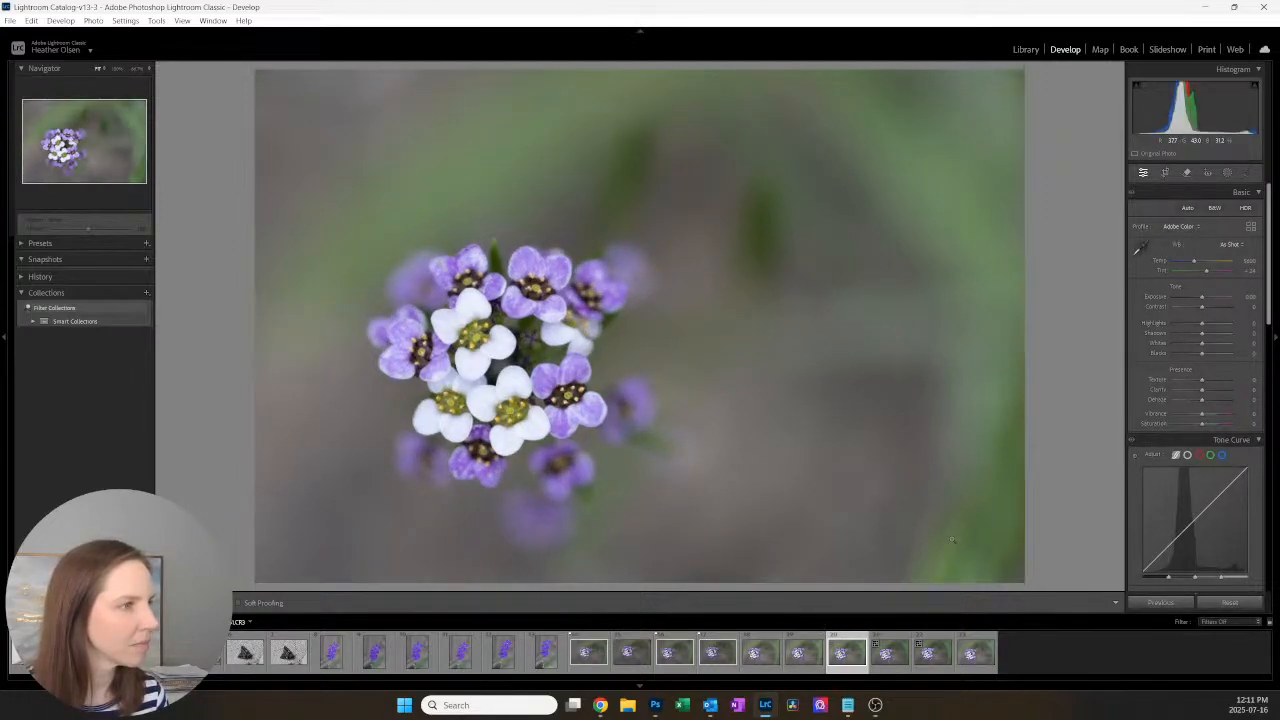
key("Right")
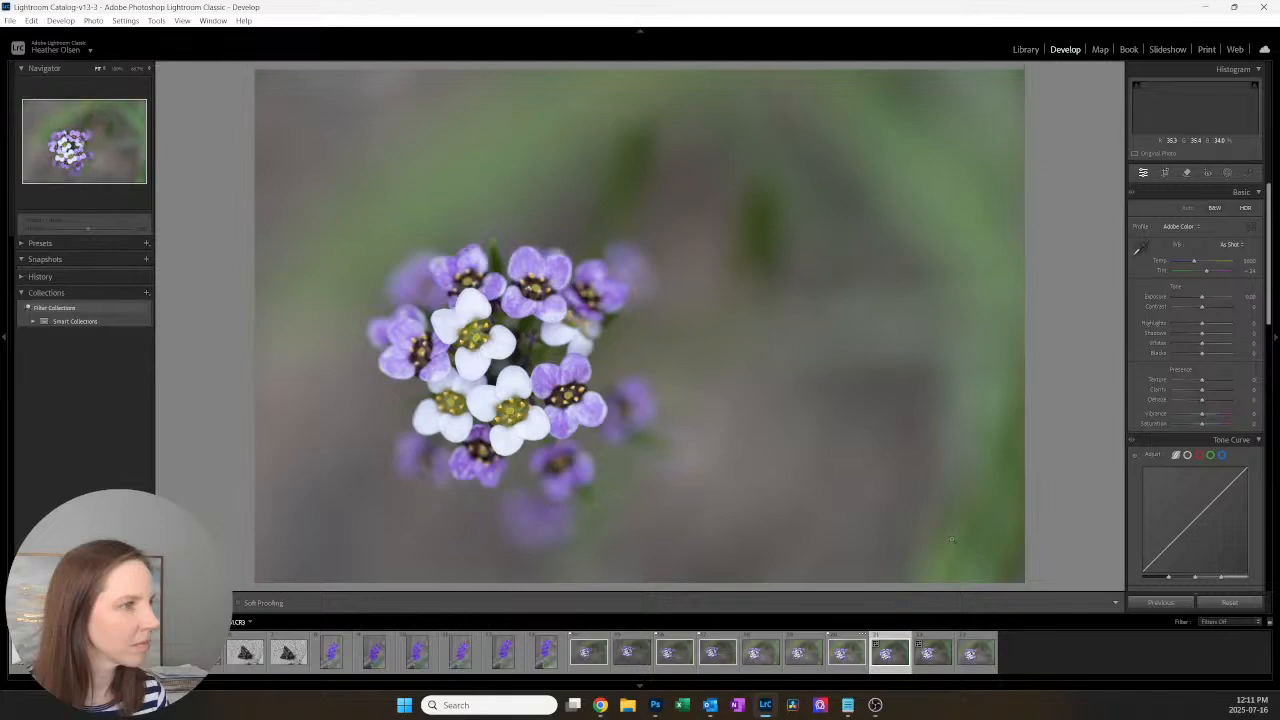
key("p")
key("Right")
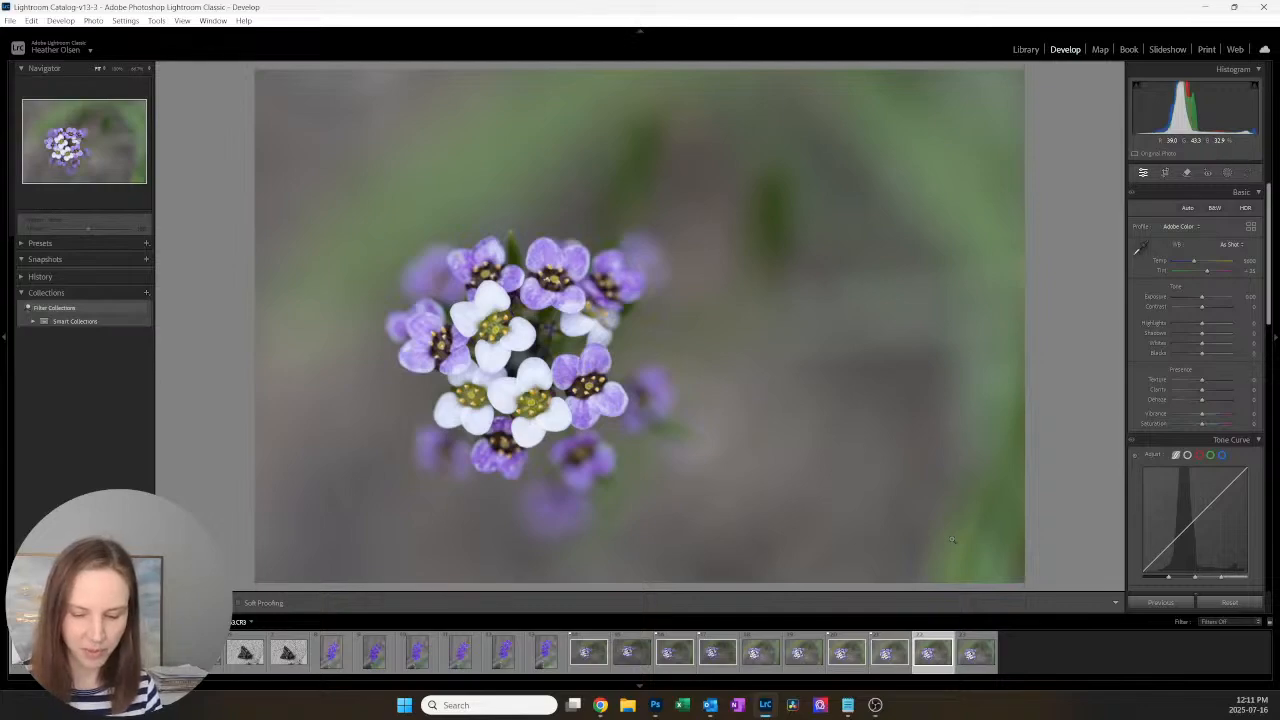
Step: Flag the last two flower-cluster photos, 22 and 23, as picks and filter the filmstrip to flagged photos only
key("p")
key("Right")
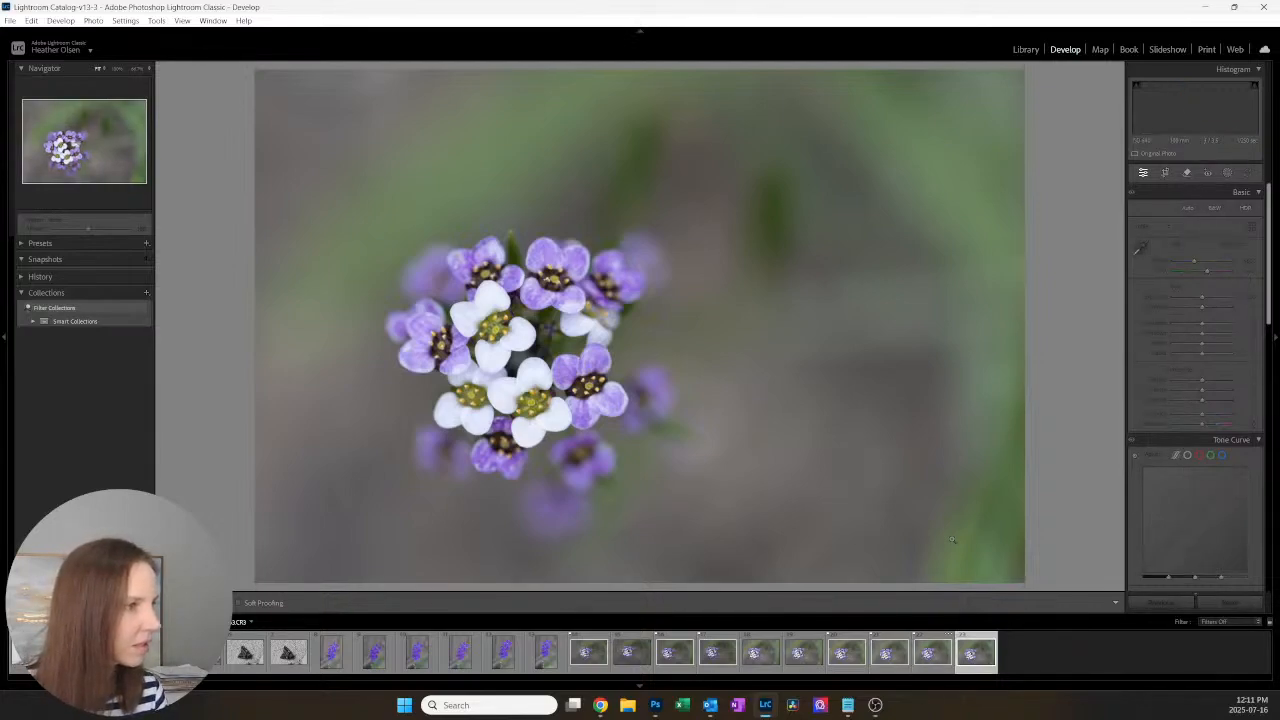
key("p")
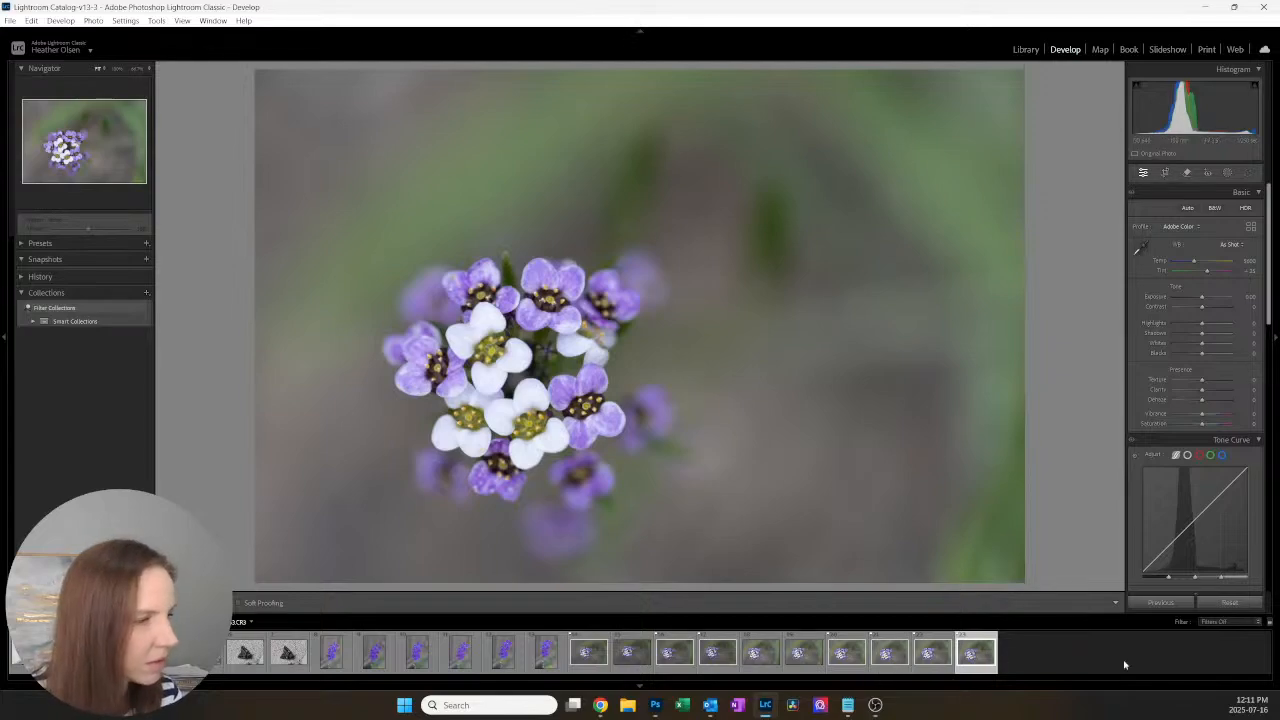
left_click(1225, 621)
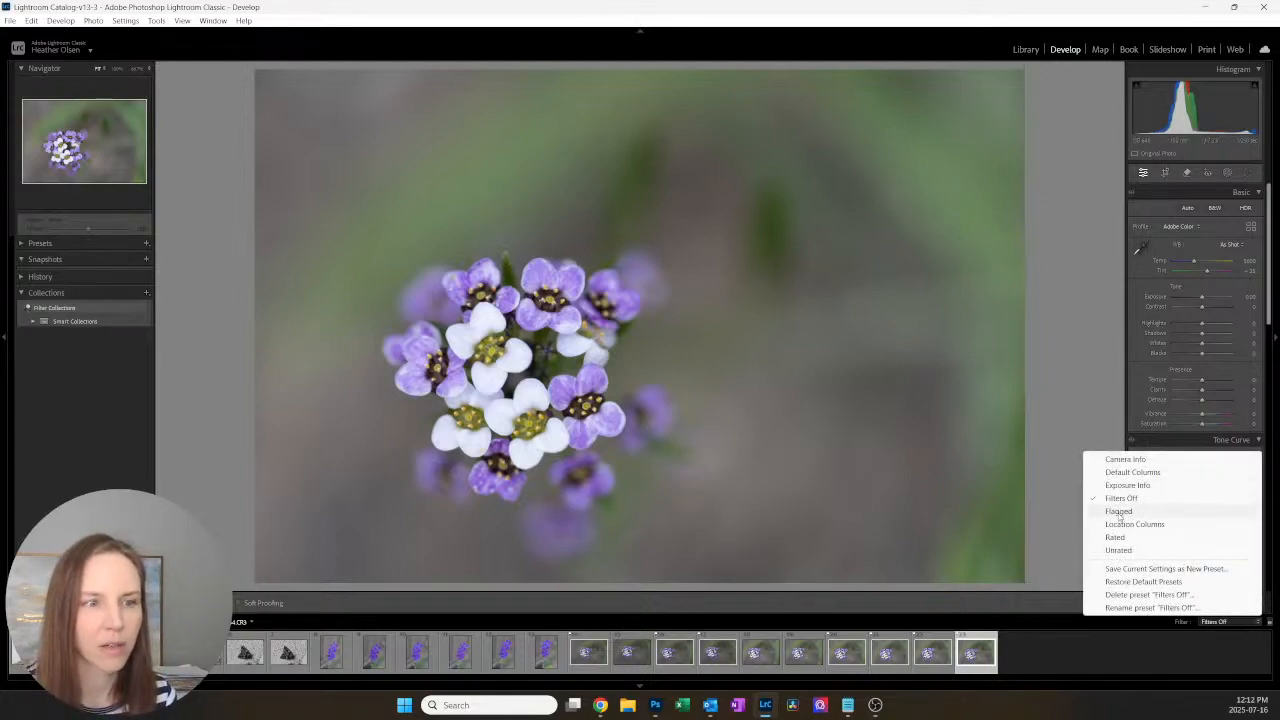
left_click(1119, 511)
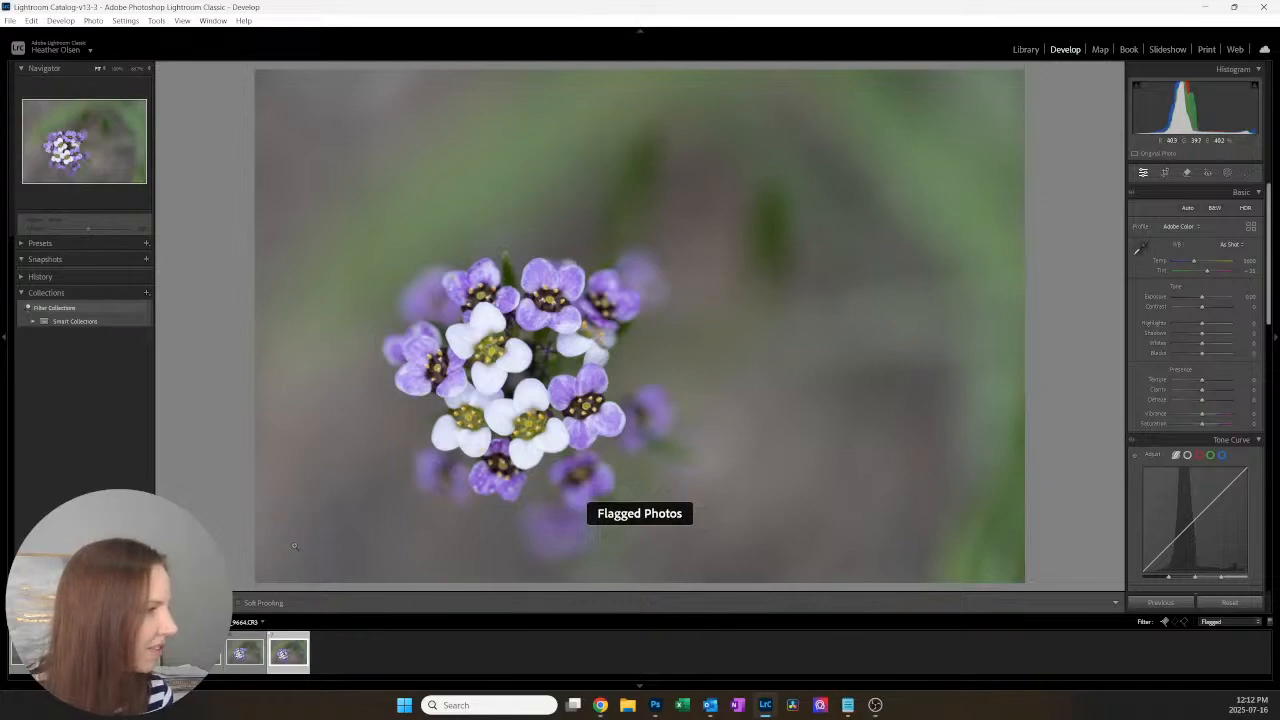
Step: Compare the first two flagged flower photos, 9655 and 9657, and remove the pick flag from 9657
left_click(202, 653)
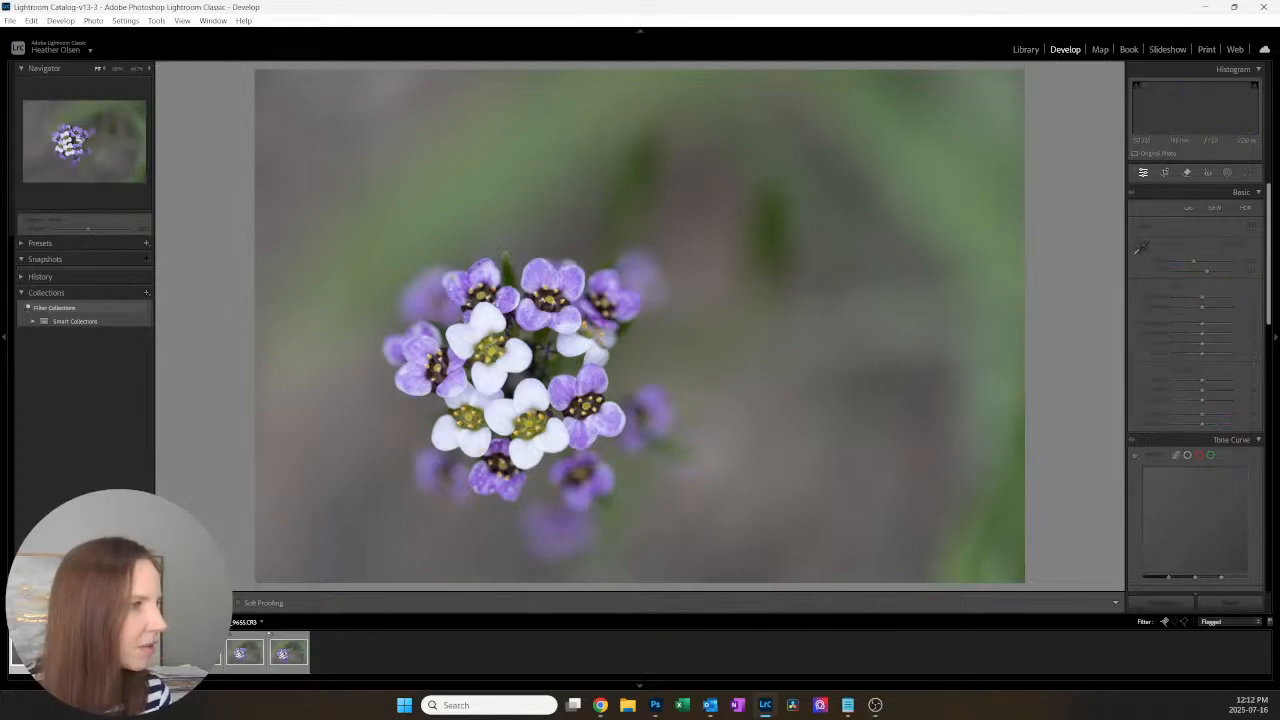
mouse_move(658, 693)
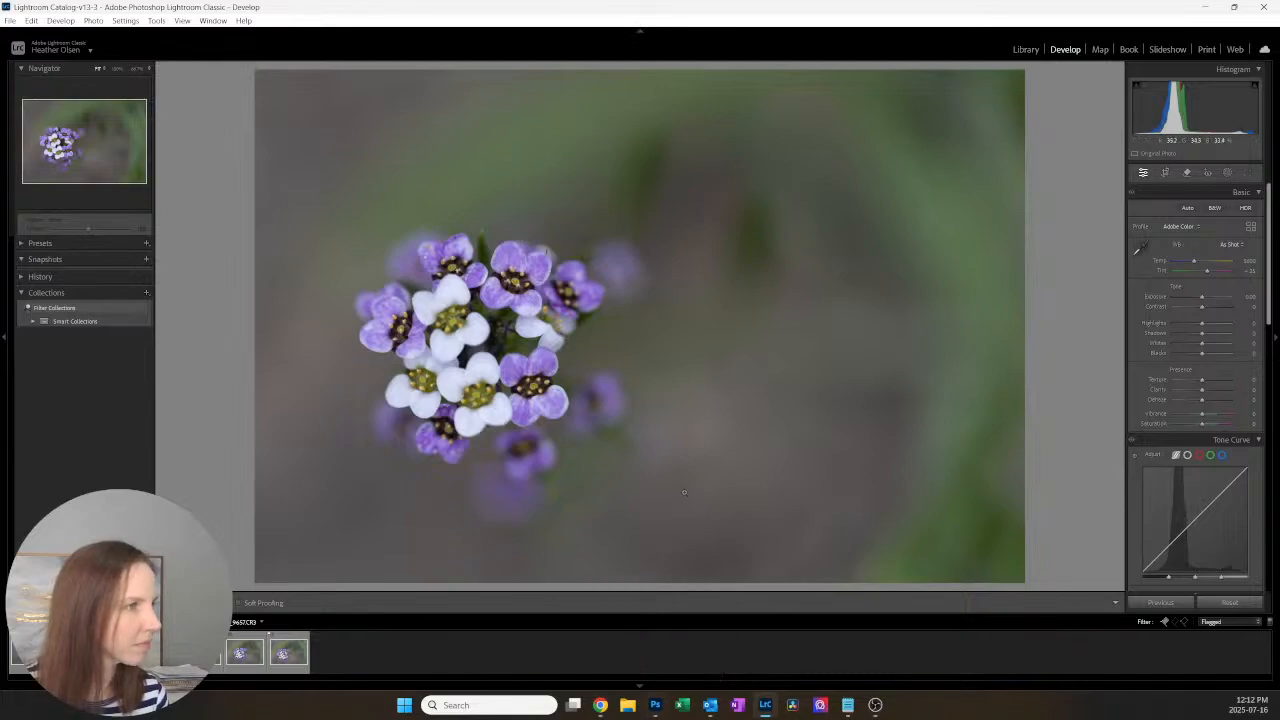
key("Right")
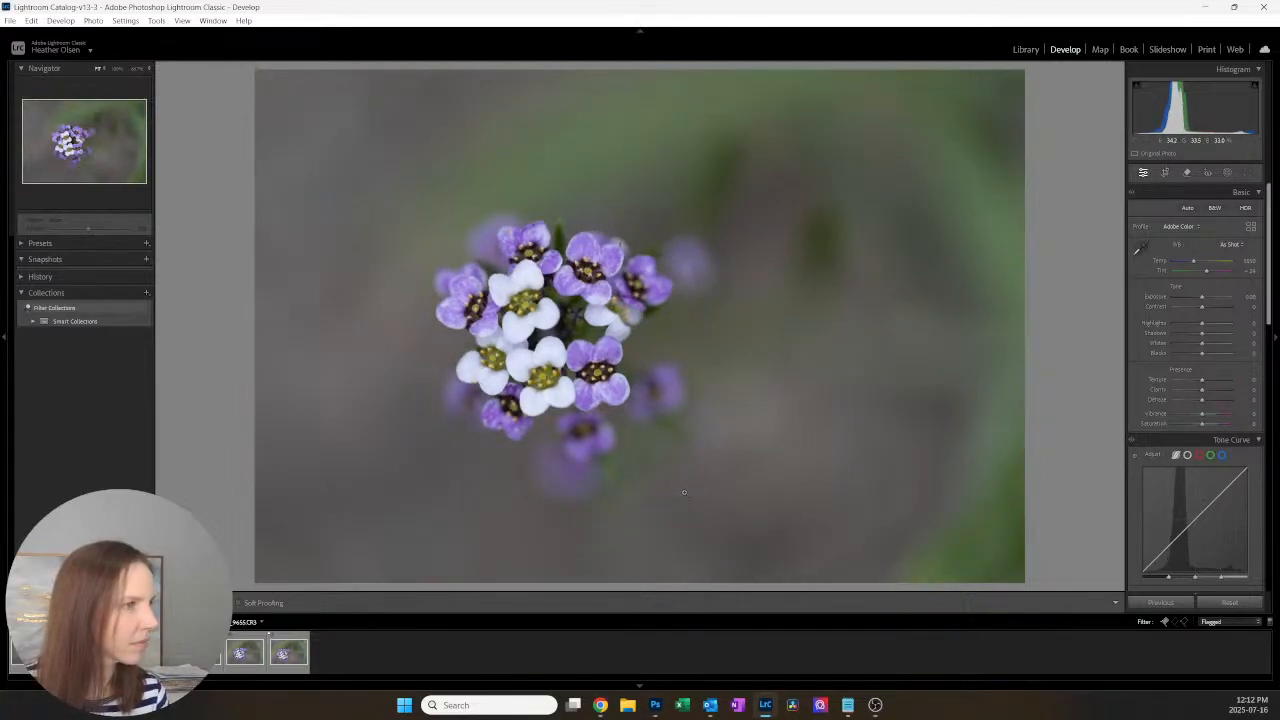
key("Right")
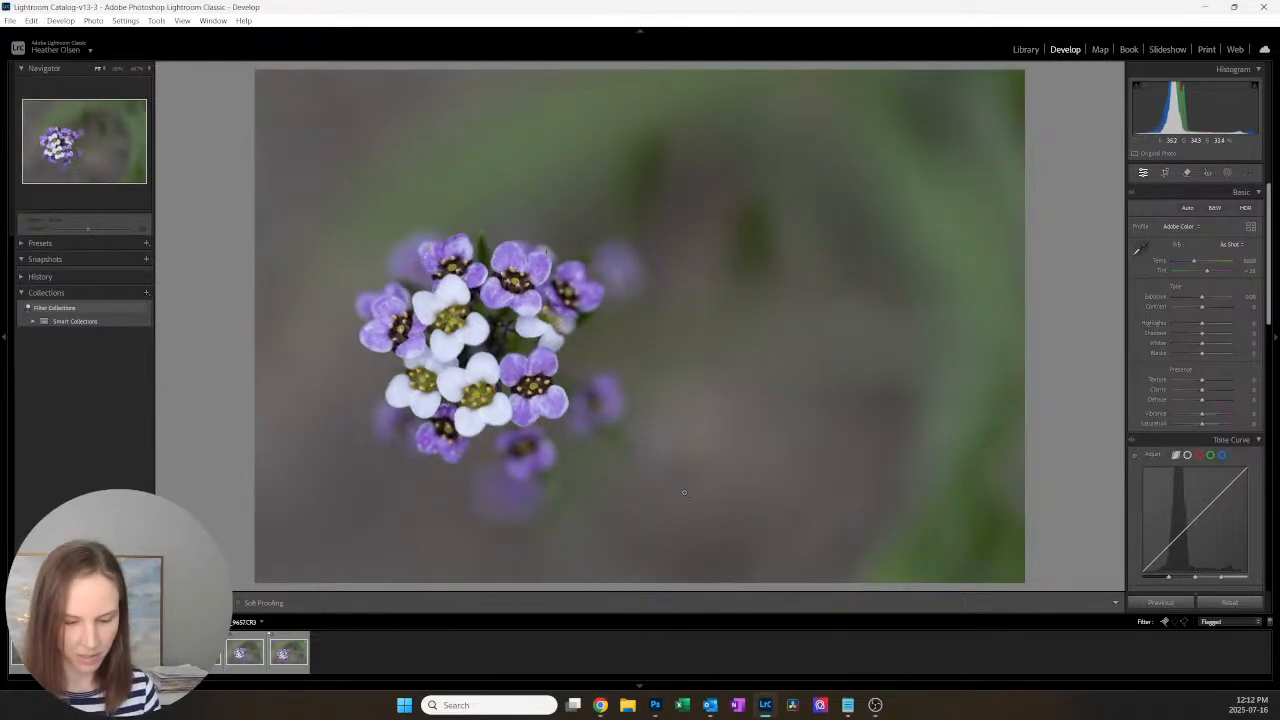
key("Left")
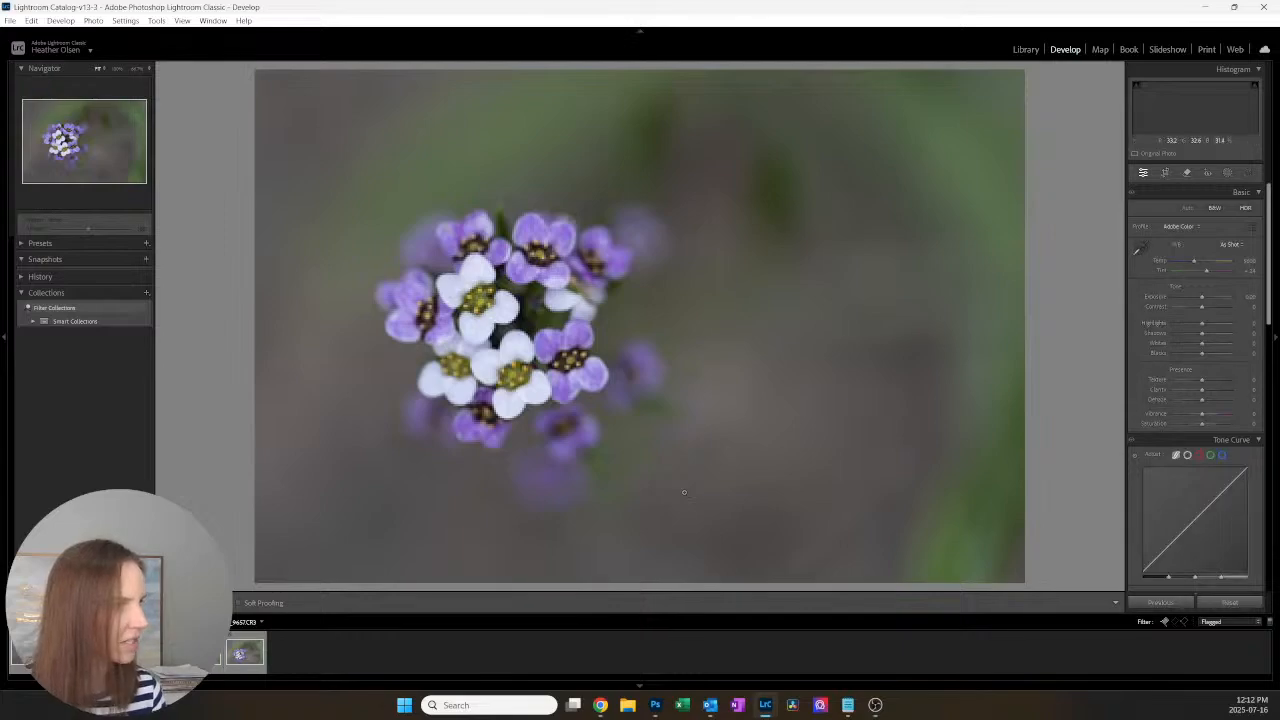
Step: Review the other flagged photos and zoom in on the last one, 9664, to examine its petal and centre sharpness
key("Right")
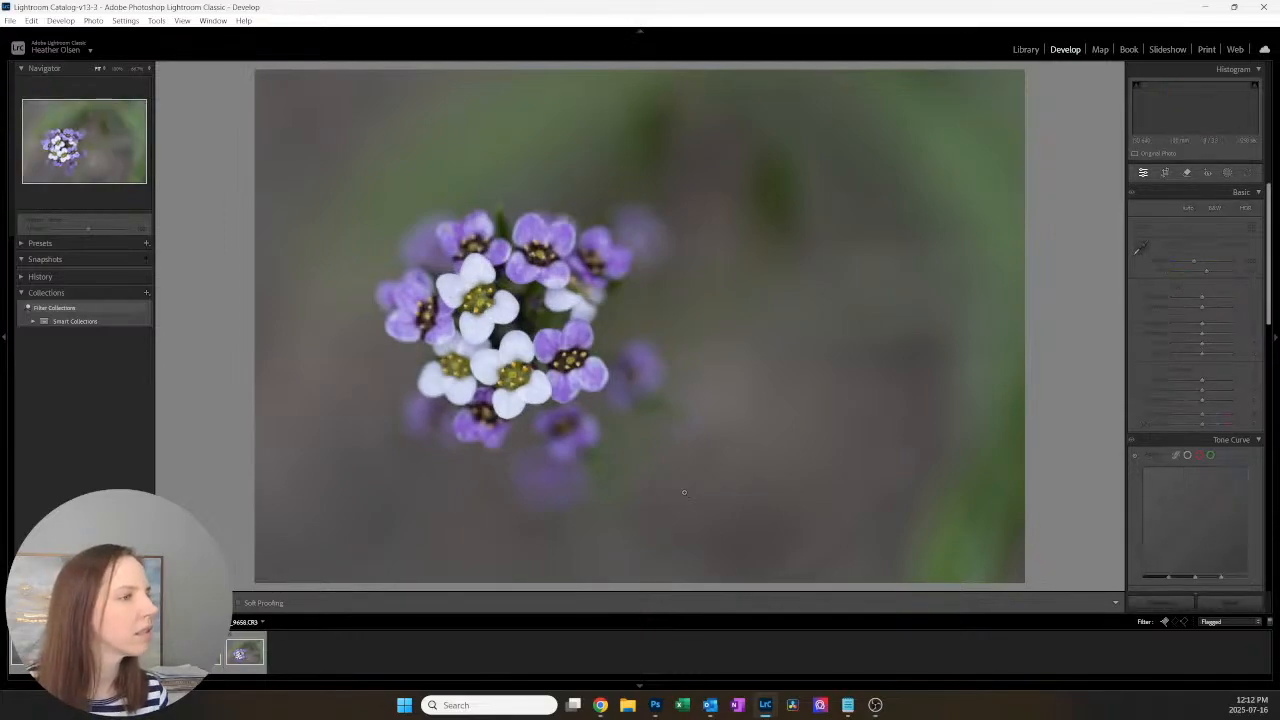
key("Right")
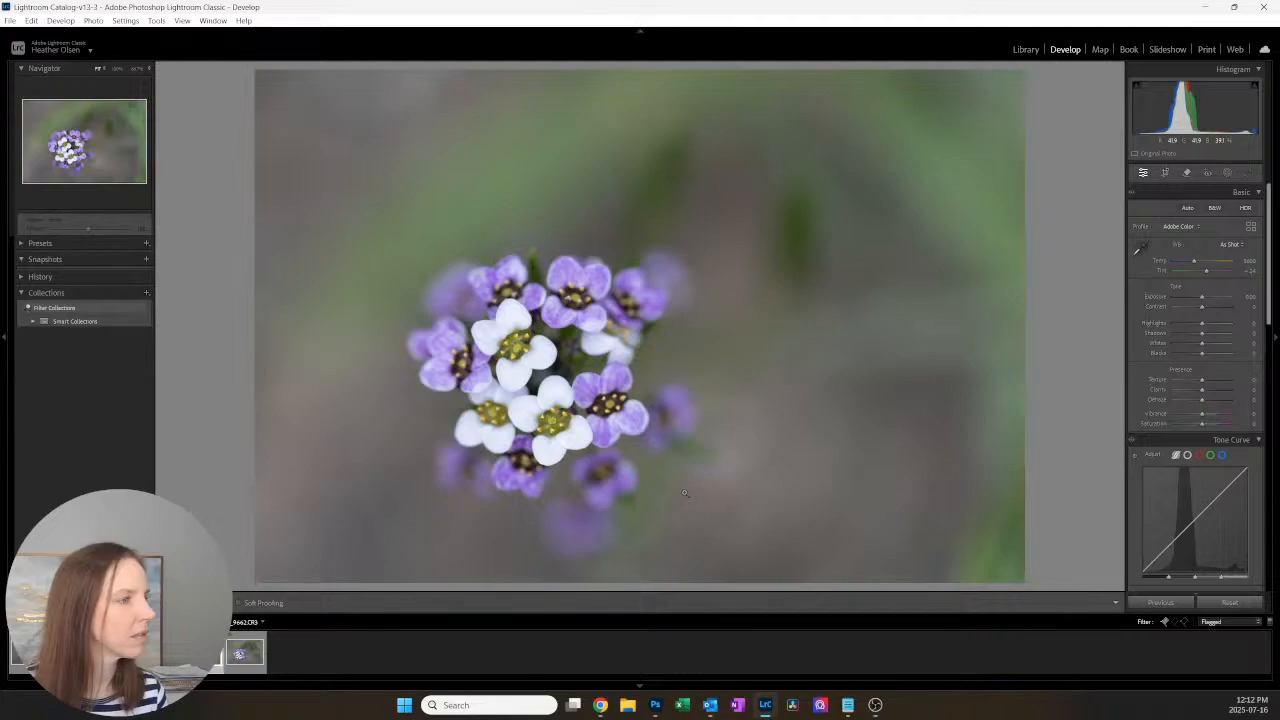
key("Right")
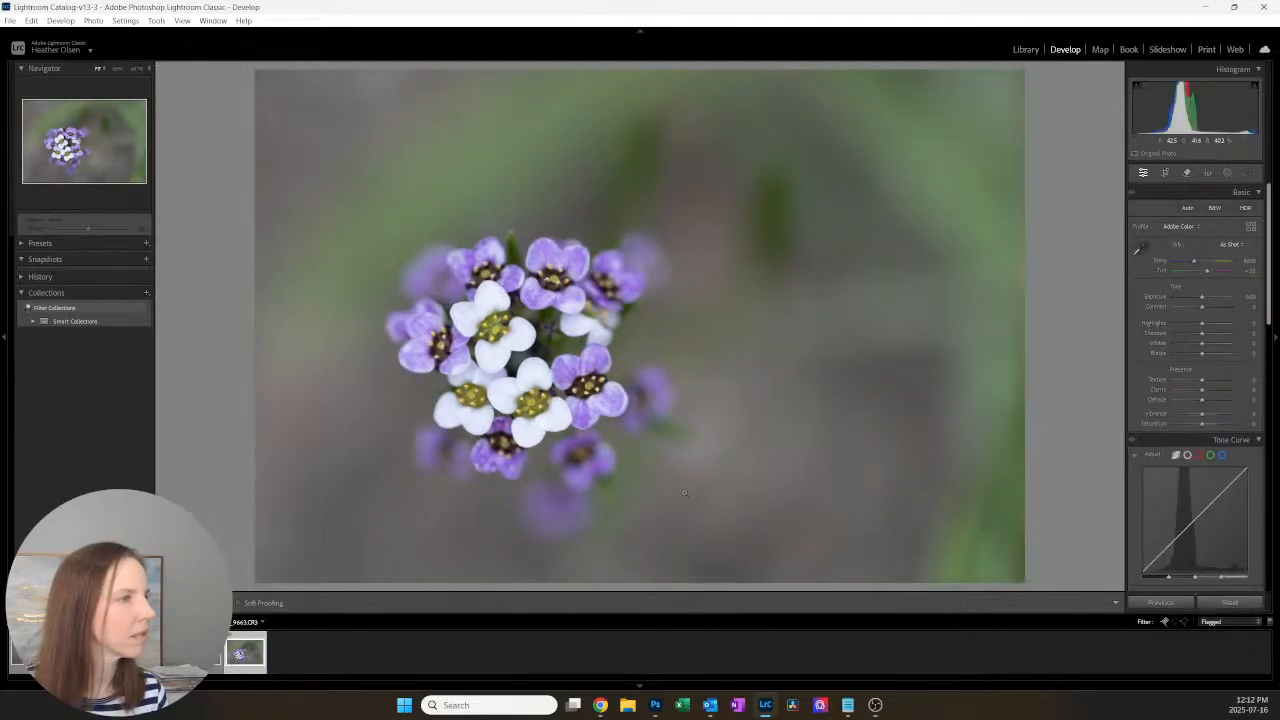
key("Right")
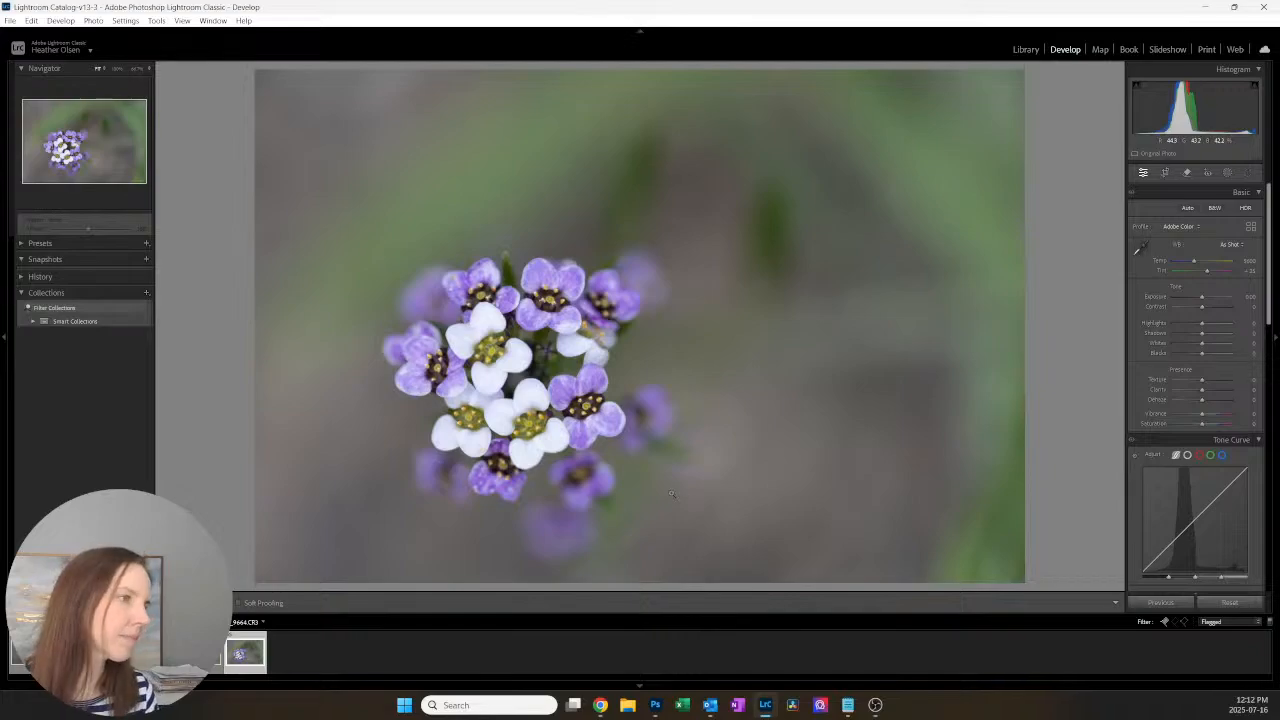
left_click(537, 453)
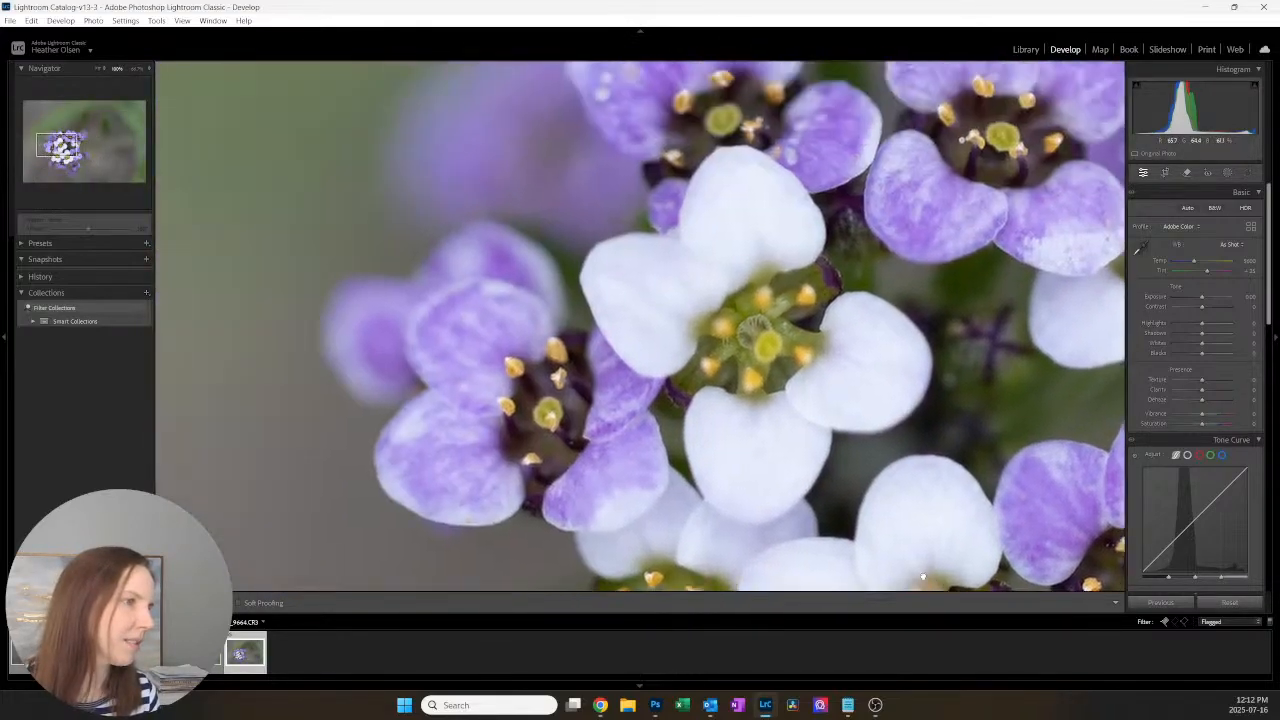
left_click(700, 406)
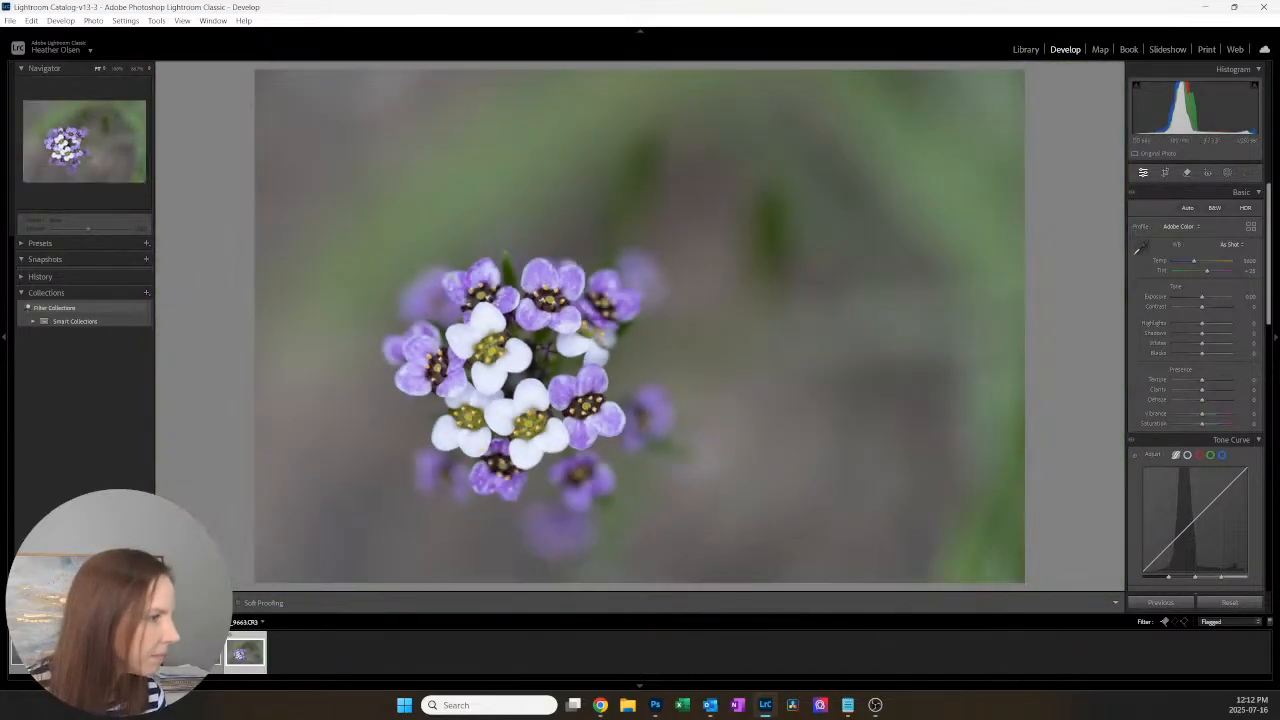
Step: Compare flagged photos 9655, 9658 and 9661, and remove the pick flag from 9658
left_click(117, 653)
left_click(16, 658)
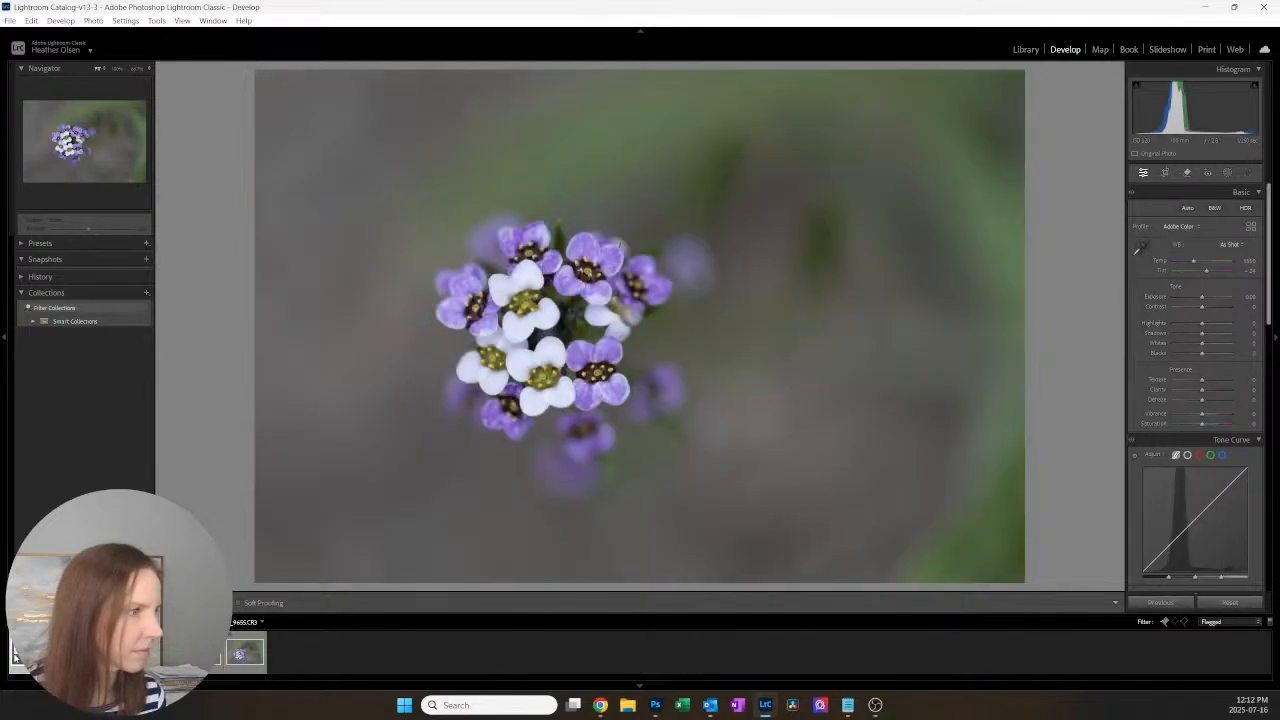
left_click(73, 654)
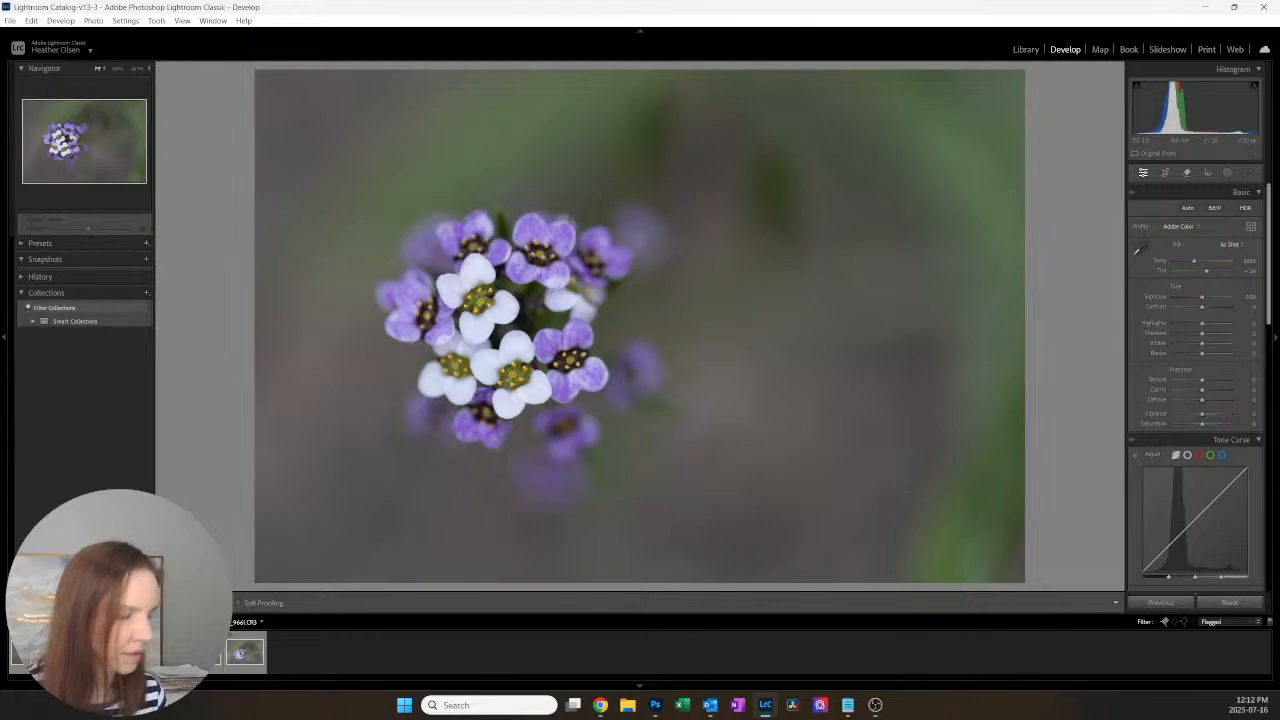
left_click(117, 653)
key("u")
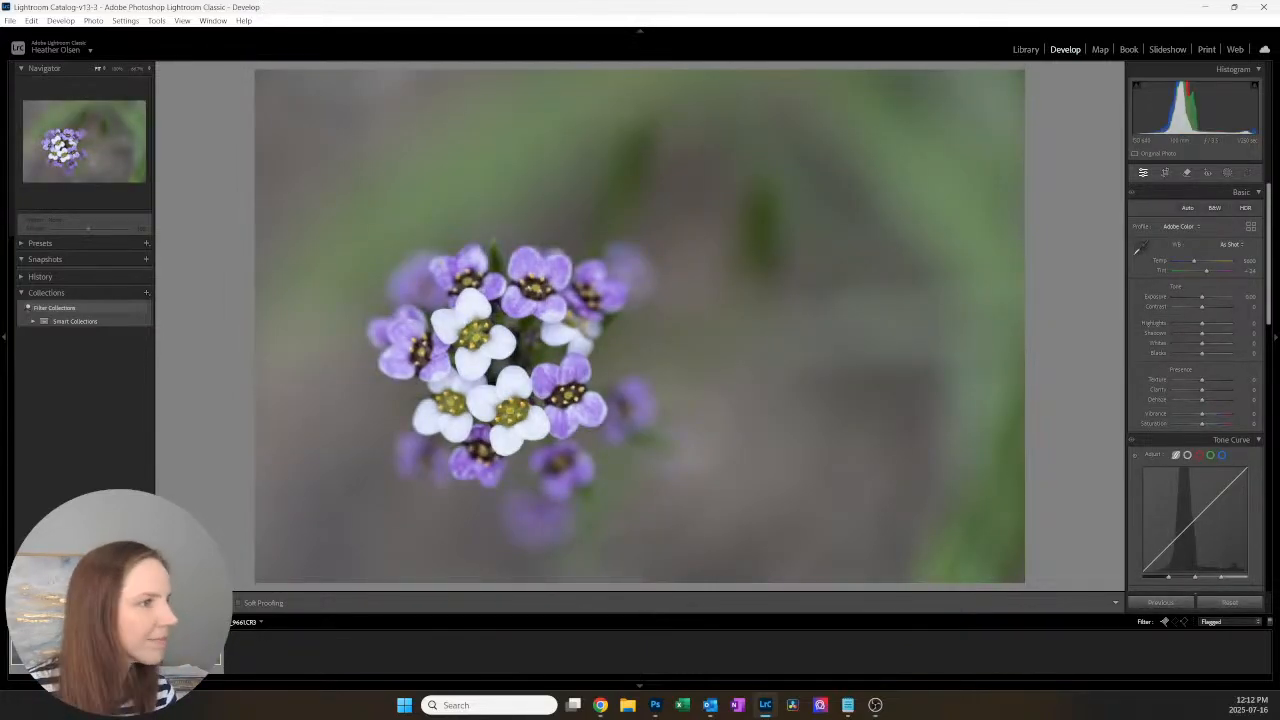
Step: Compare flagged photos 9661 and 9662 and remove the pick flag from 9662
key("Right")
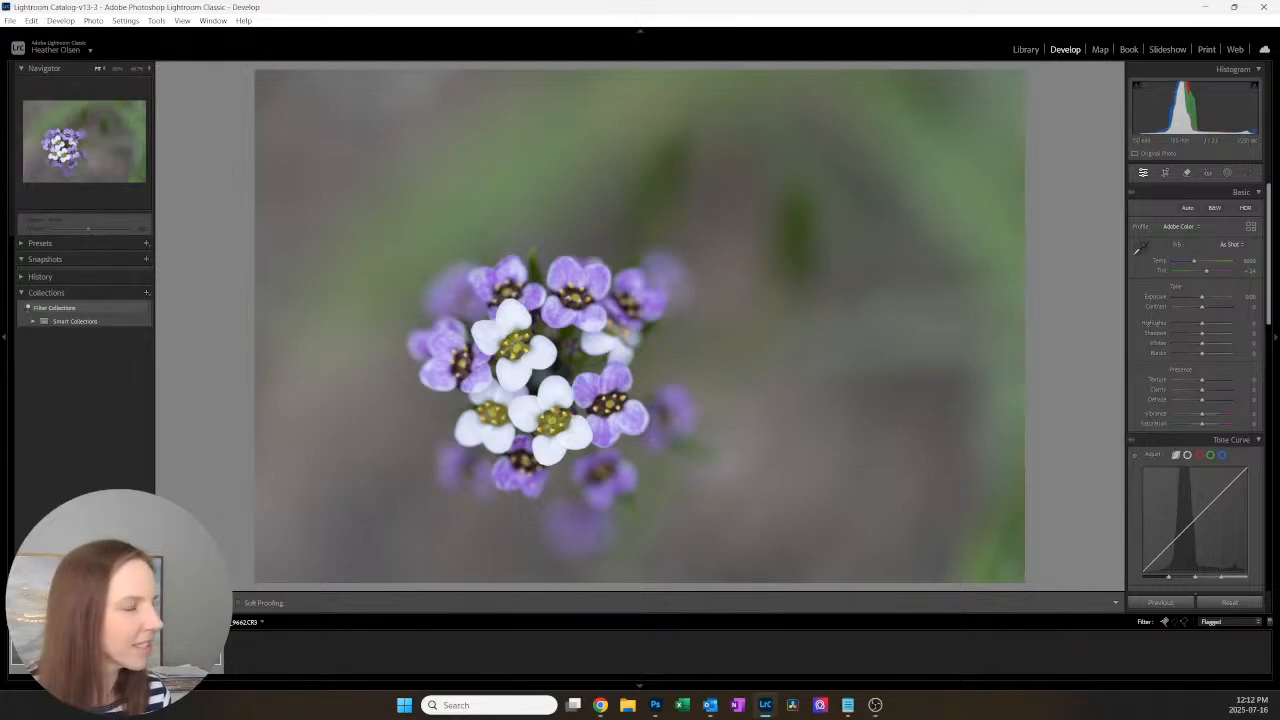
key("Right")
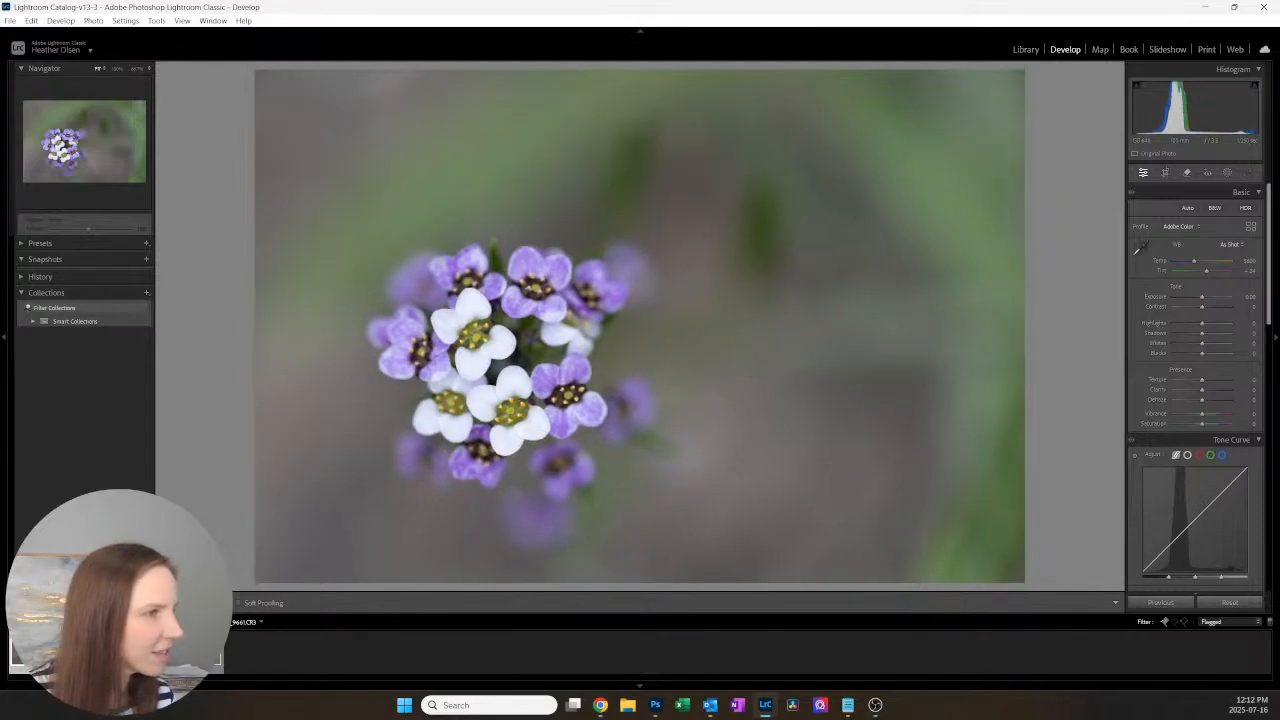
key("Left")
key("Left")
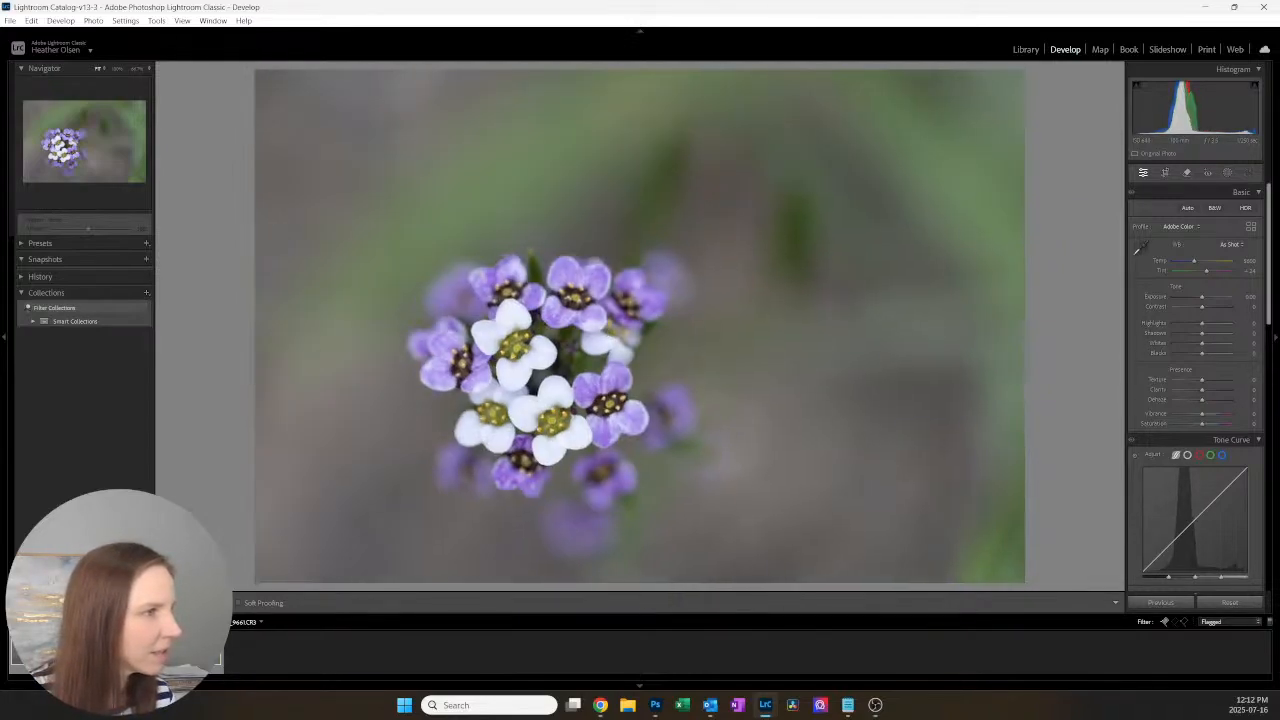
key("u")
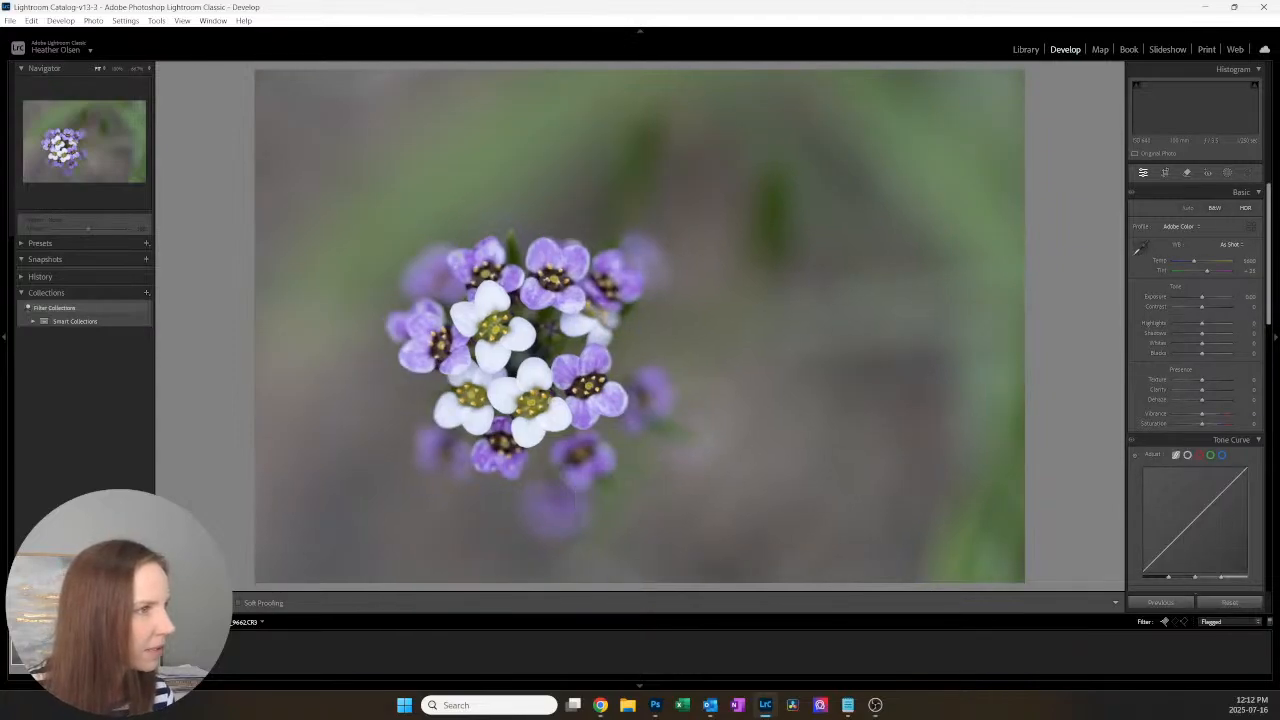
Step: Compare the four remaining flagged photos and remove the pick flag from 9661
key("Right")
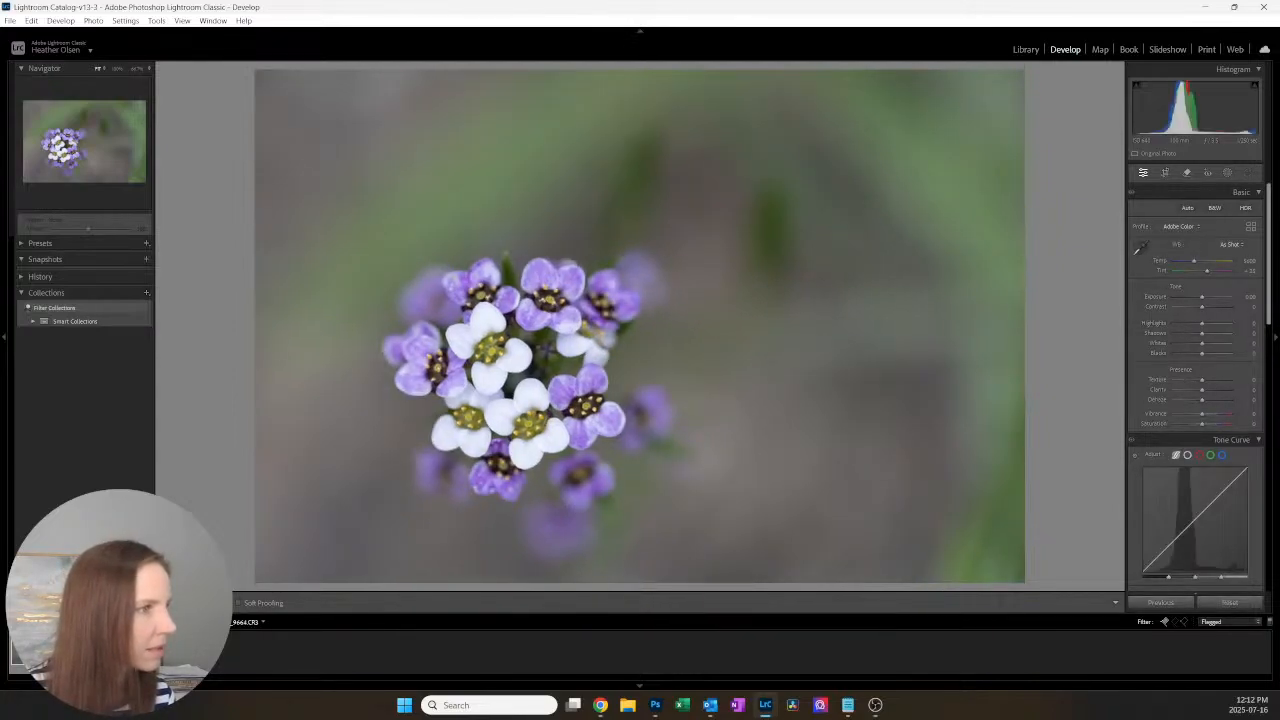
key("Left")
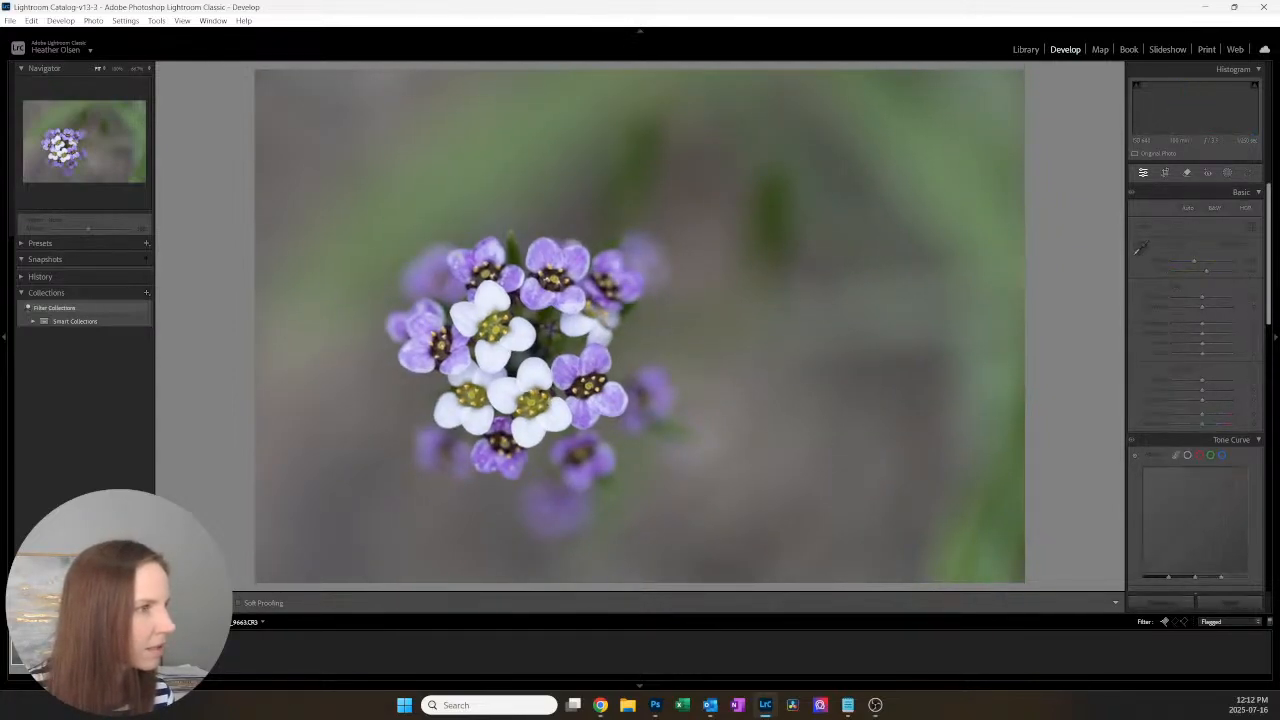
key("Left")
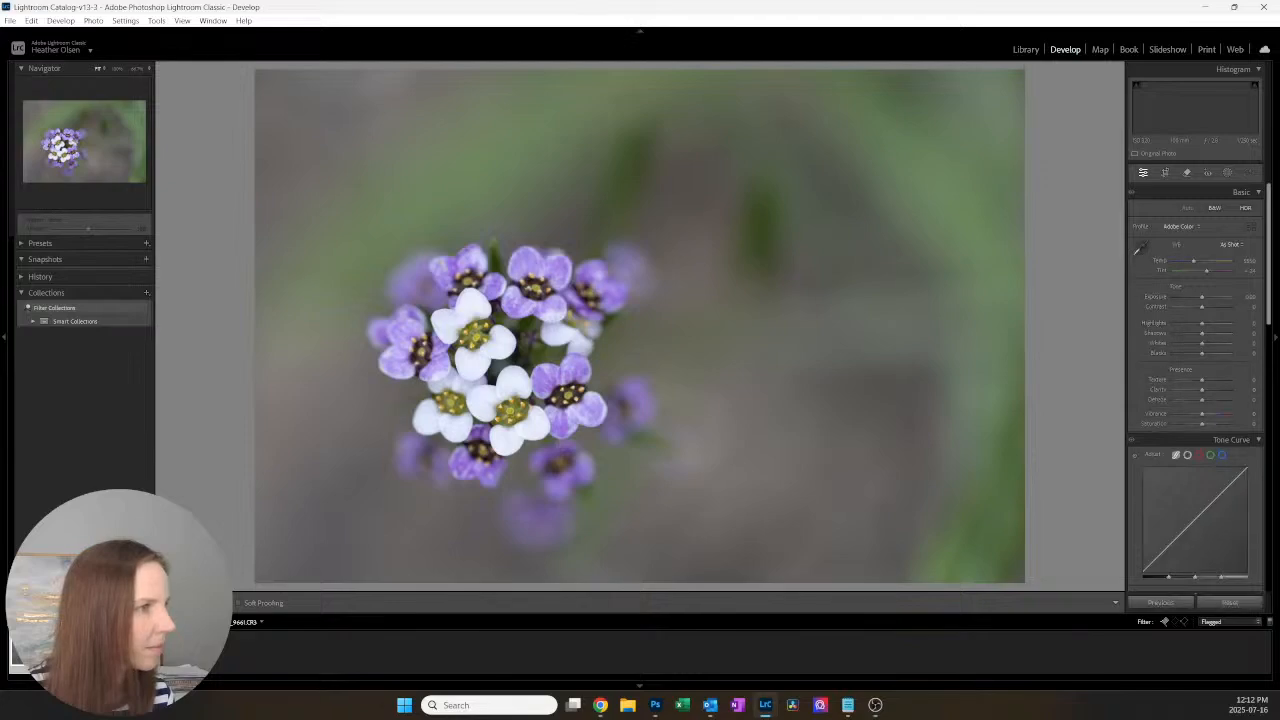
key("Left")
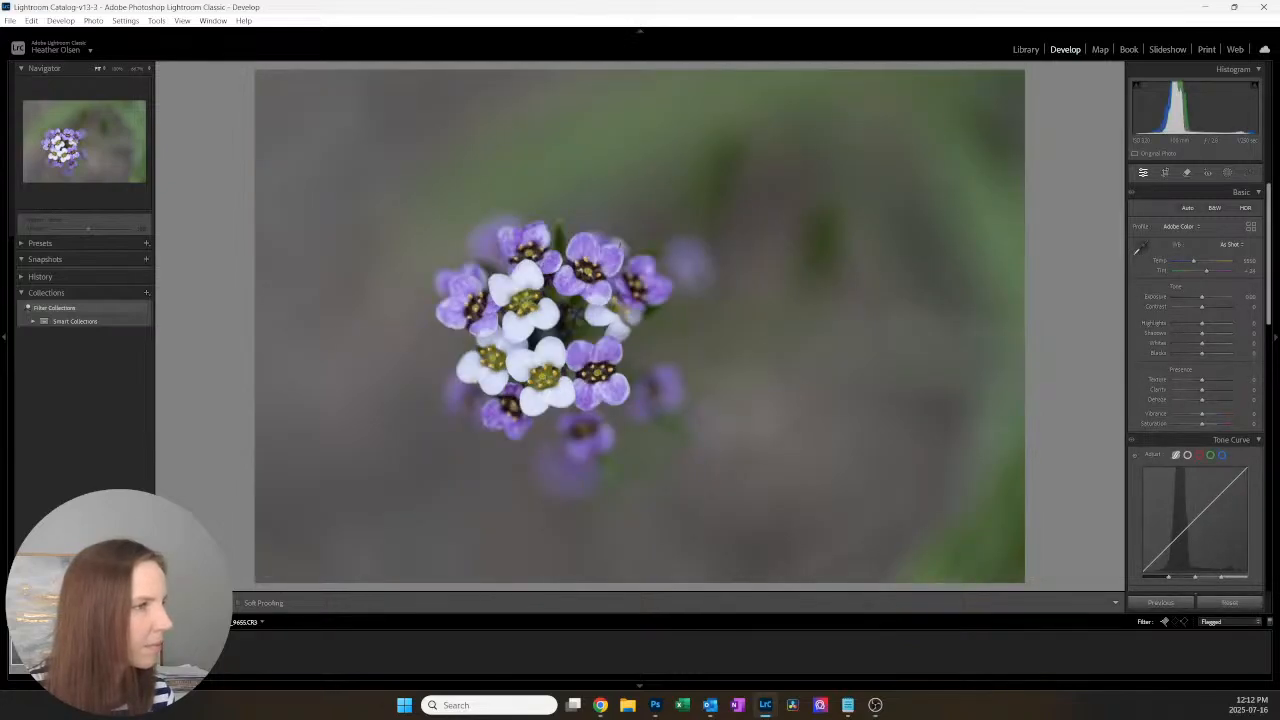
key("Right")
key("Right")
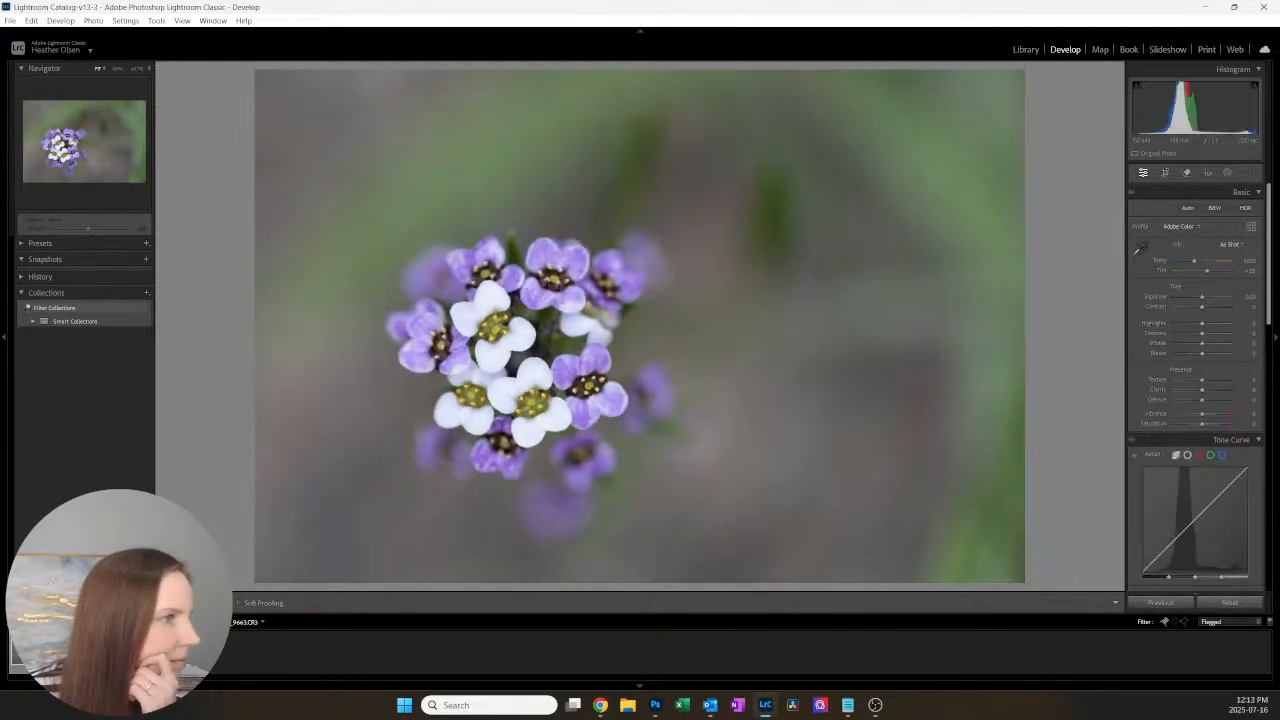
key("Left")
key("u")
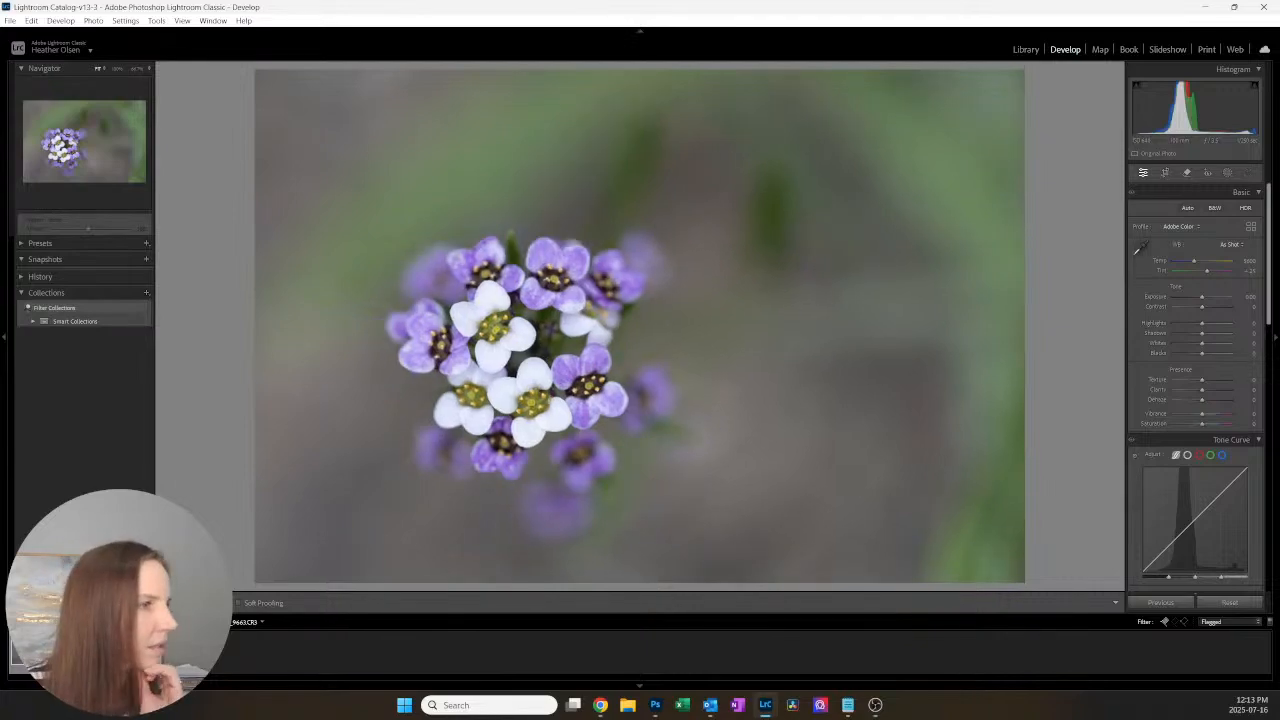
Step: Compare the remaining flagged photos 9663, 9664 and 9655, and return to 9664 for editing
key("Right")
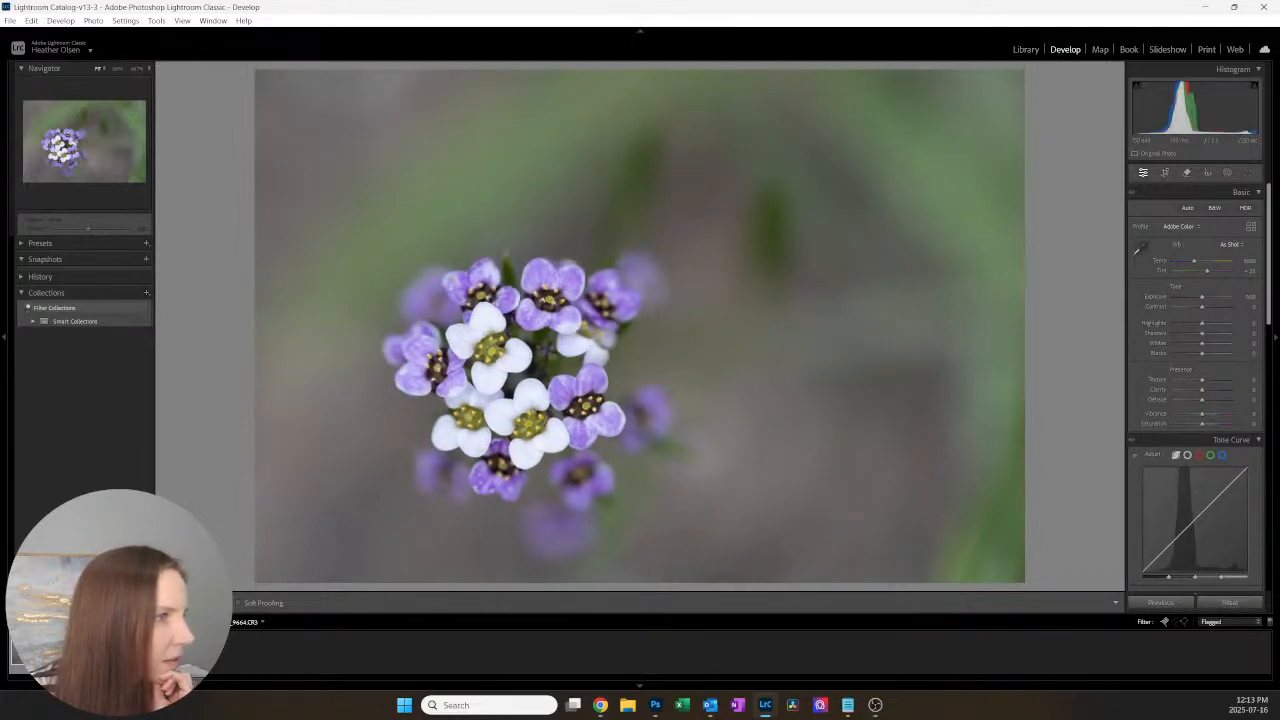
key("Left")
key("Right")
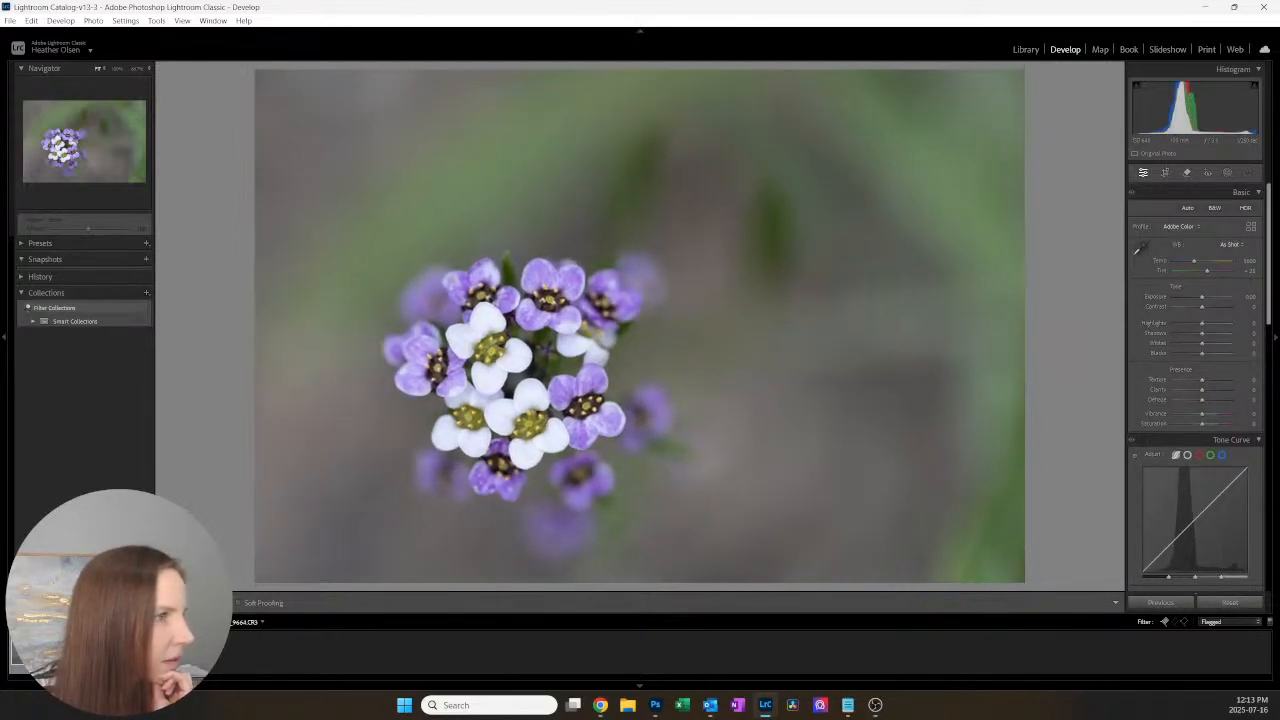
key("Right")
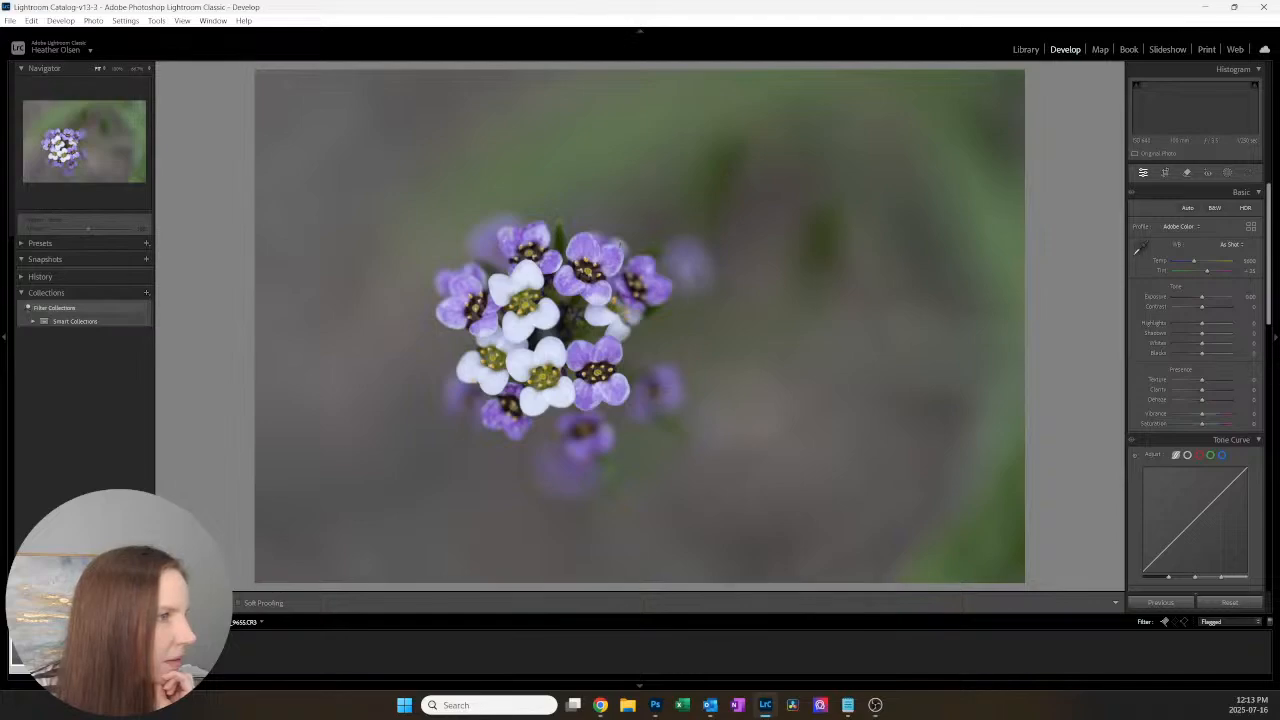
key("Left")
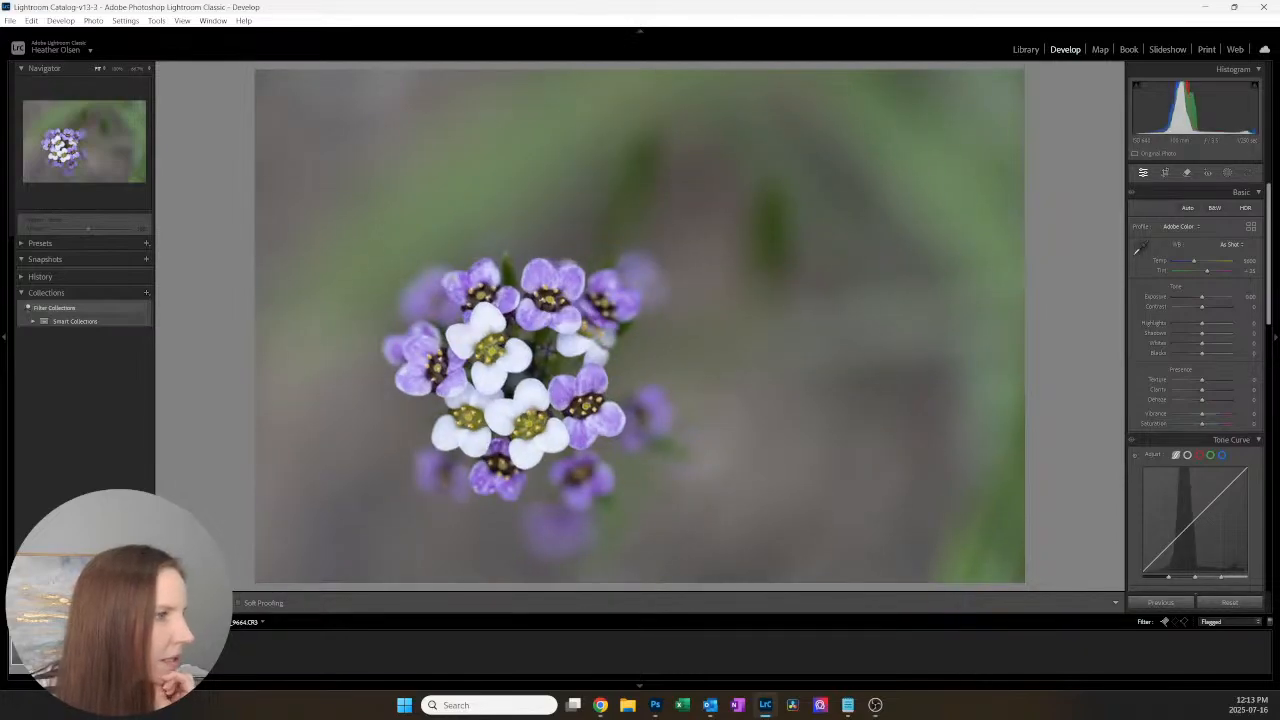
Step: Crop photo 9664 slightly tighter around the flower cluster at its original aspect ratio and apply the crop
left_click(1165, 173)
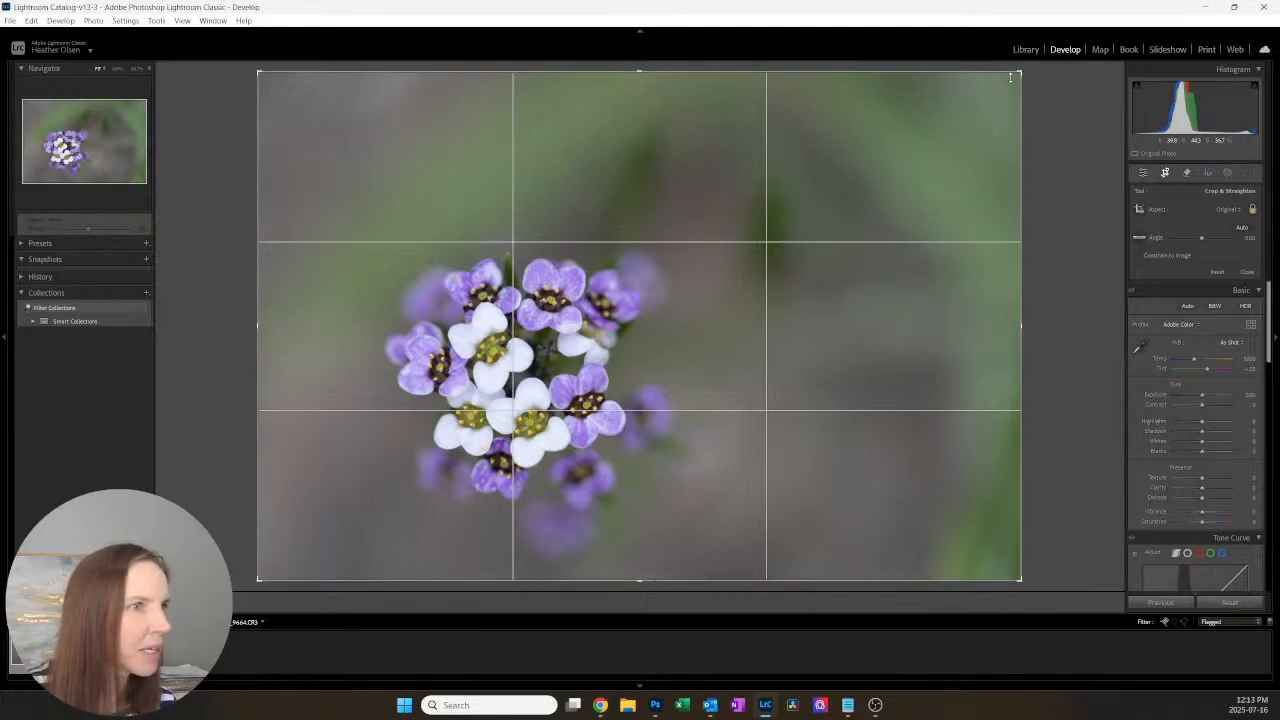
left_click_drag(1013, 80, 985, 95)
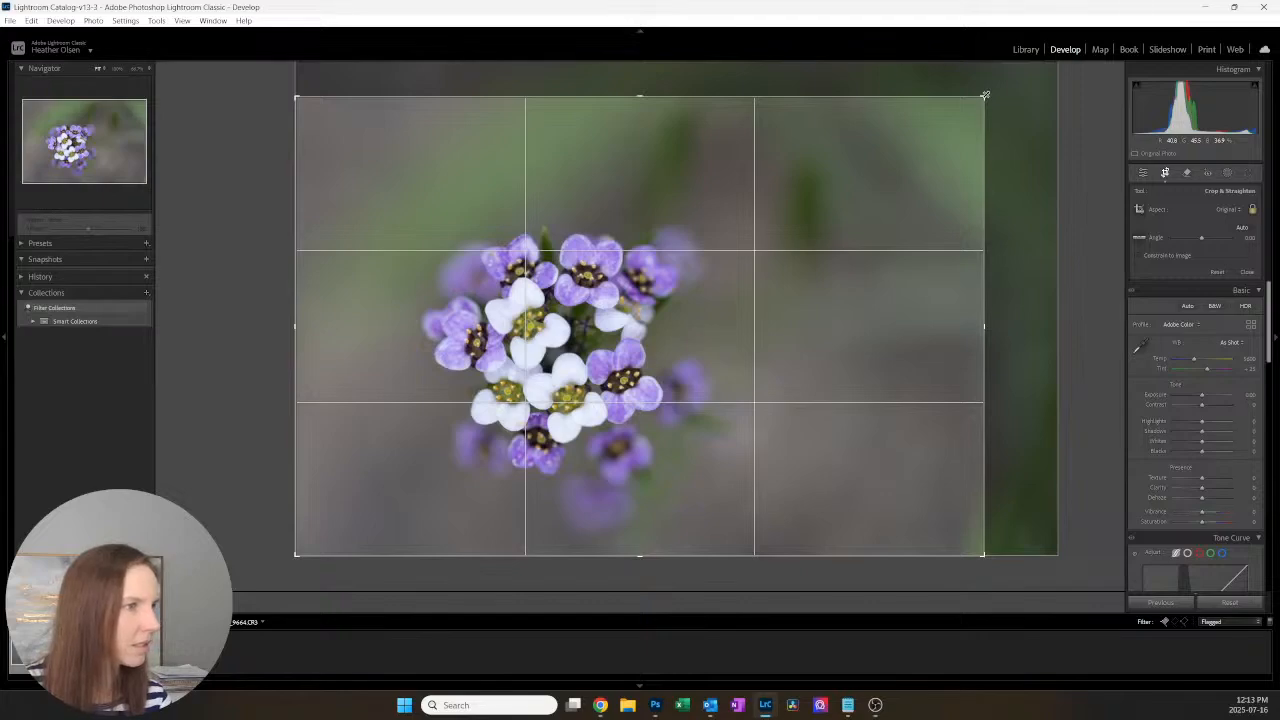
key("Return")
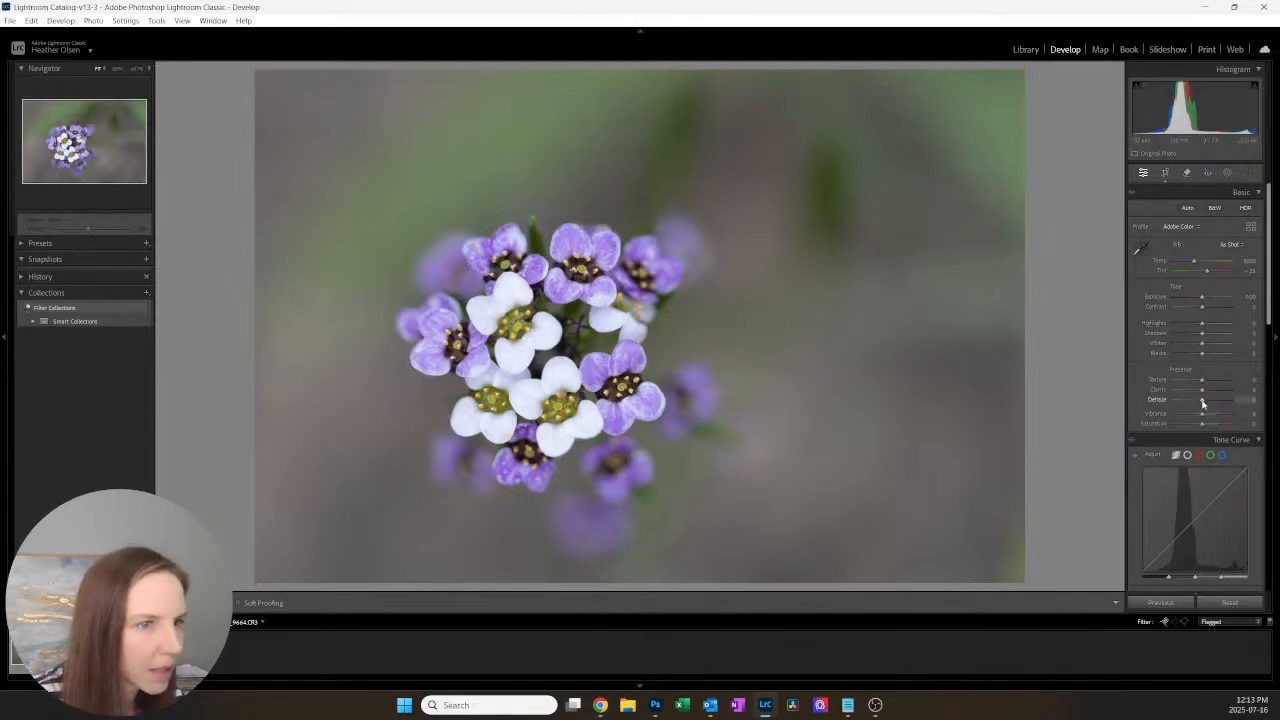
Step: Set Clarity to +4, Dehaze to +7, Vibrance to -2 and Saturation to +4 on photo 9664, keeping Exposure at 0
mouse_move(1203, 404)
left_mouse_down()
mouse_move(1192, 399)
mouse_move(1207, 401)
left_mouse_up()
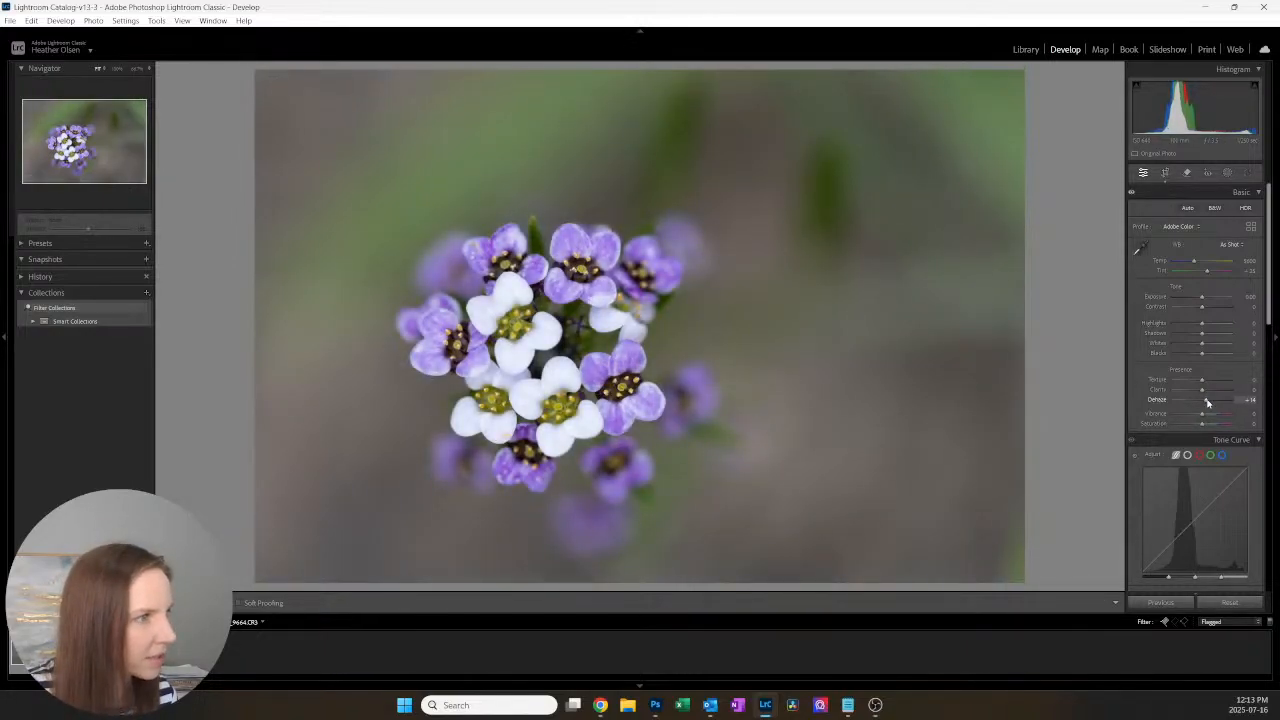
left_click_drag(1203, 391, 1205, 391)
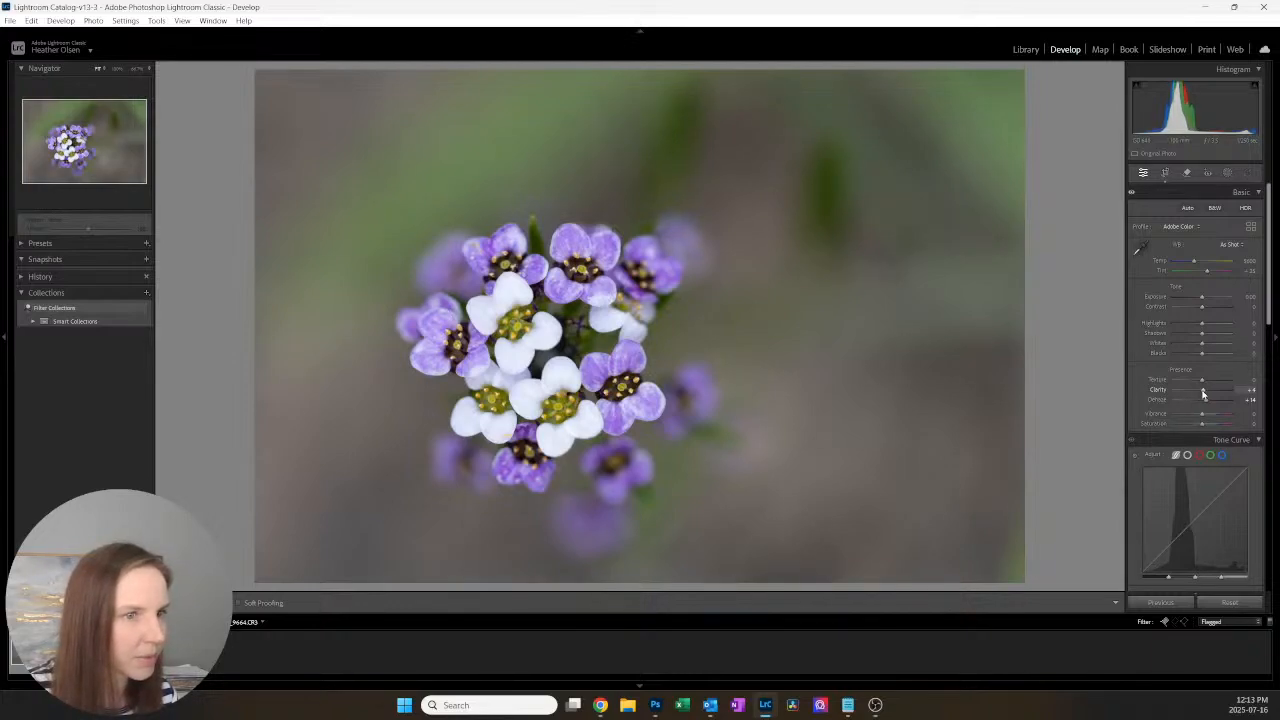
left_click_drag(1207, 402, 1202, 405)
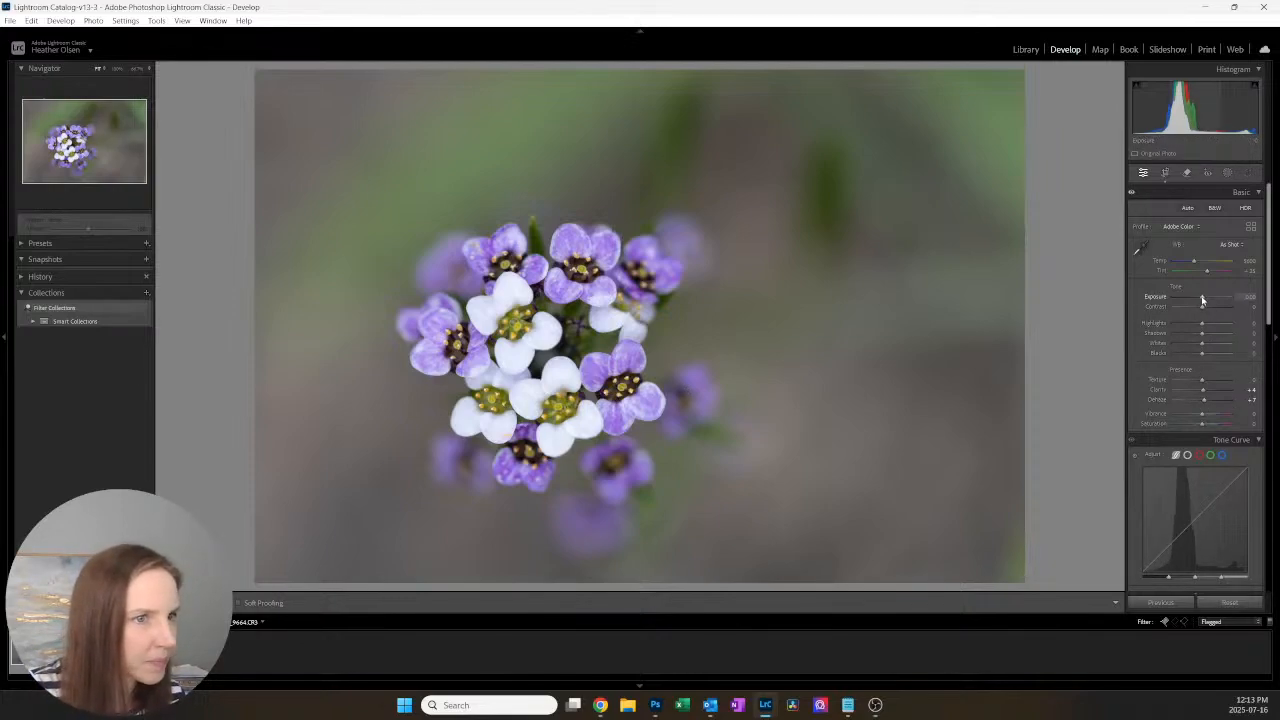
left_click_drag(1203, 300, 1204, 302)
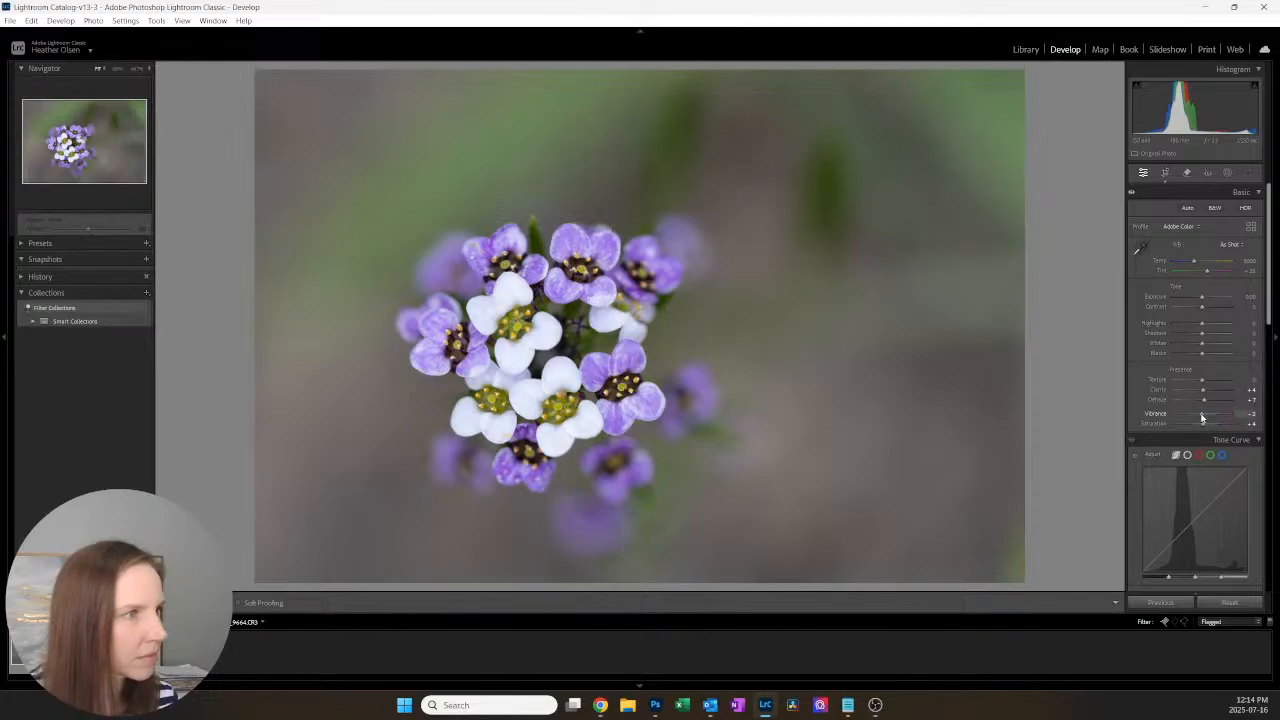
Step: Check the purple petals at full magnification and set the manual luminance noise reduction to 18
left_click(614, 230)
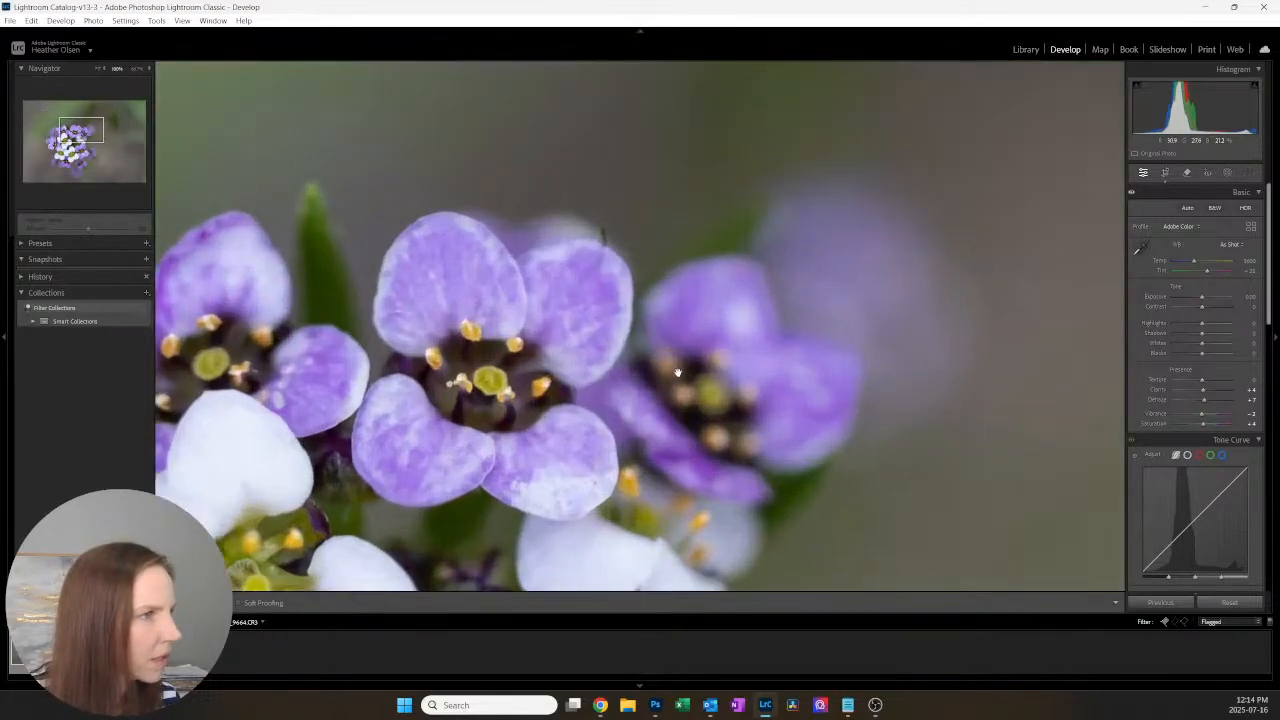
left_click(628, 247)
scroll(1170, 443, "down", 5)
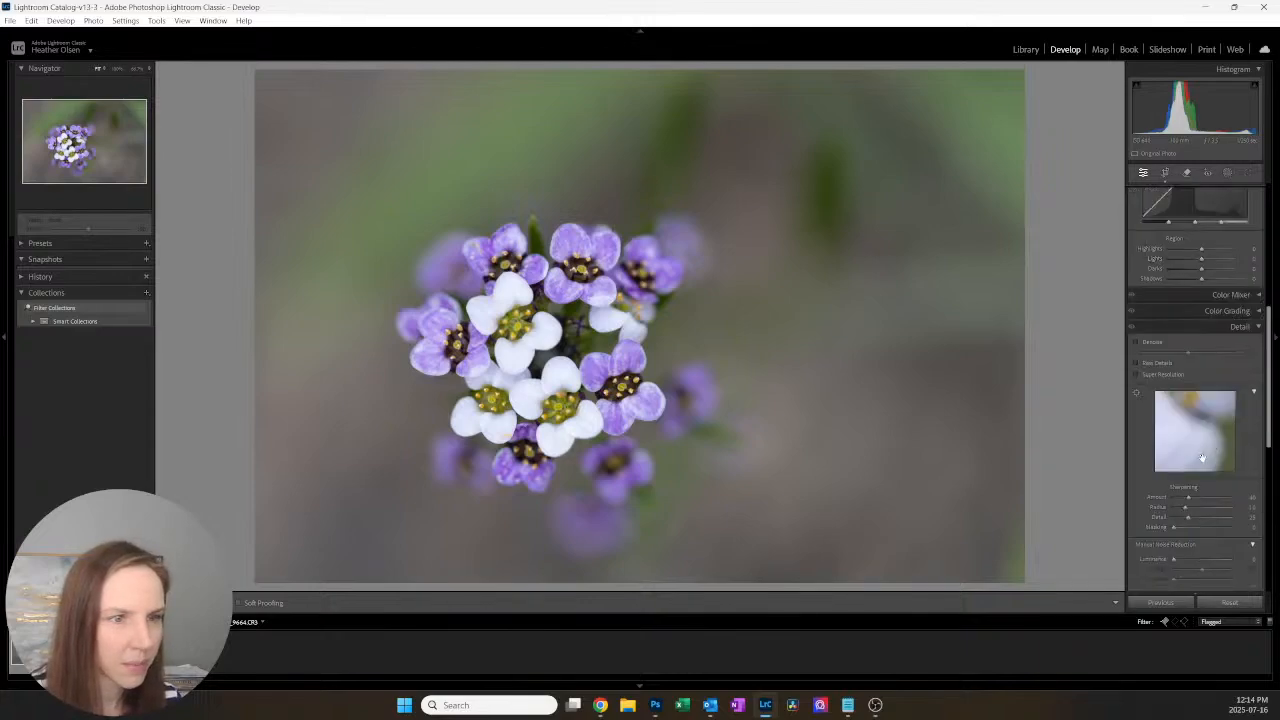
scroll(1166, 425, "down", 1)
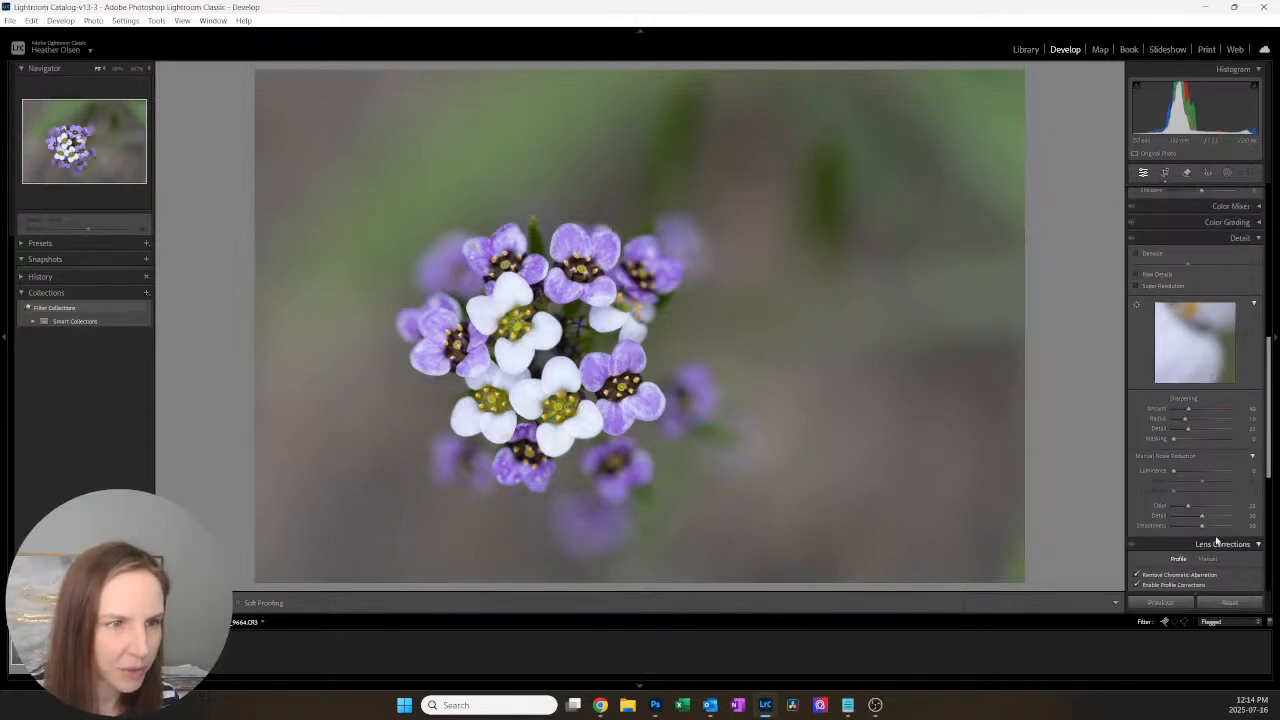
left_click_drag(1173, 471, 1184, 471)
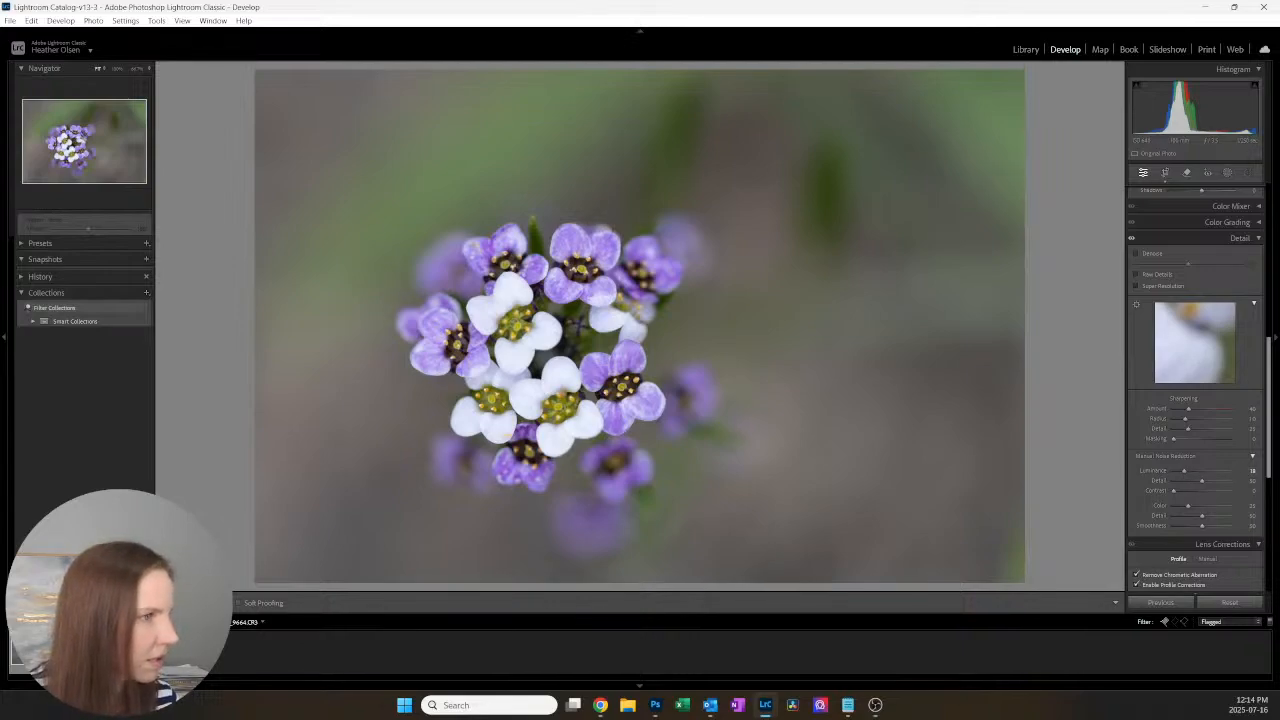
Step: Compare before and after side by side at full magnification and raise the luminance noise reduction to 42
key("y")
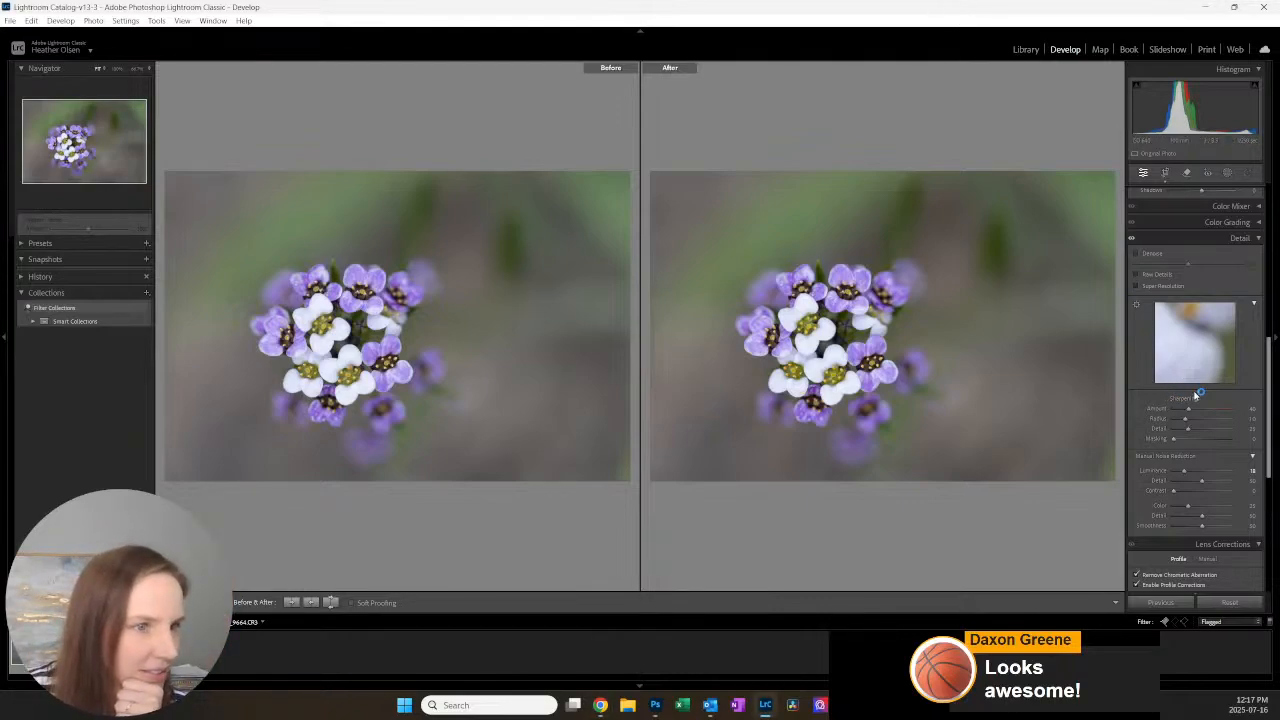
left_click(940, 345)
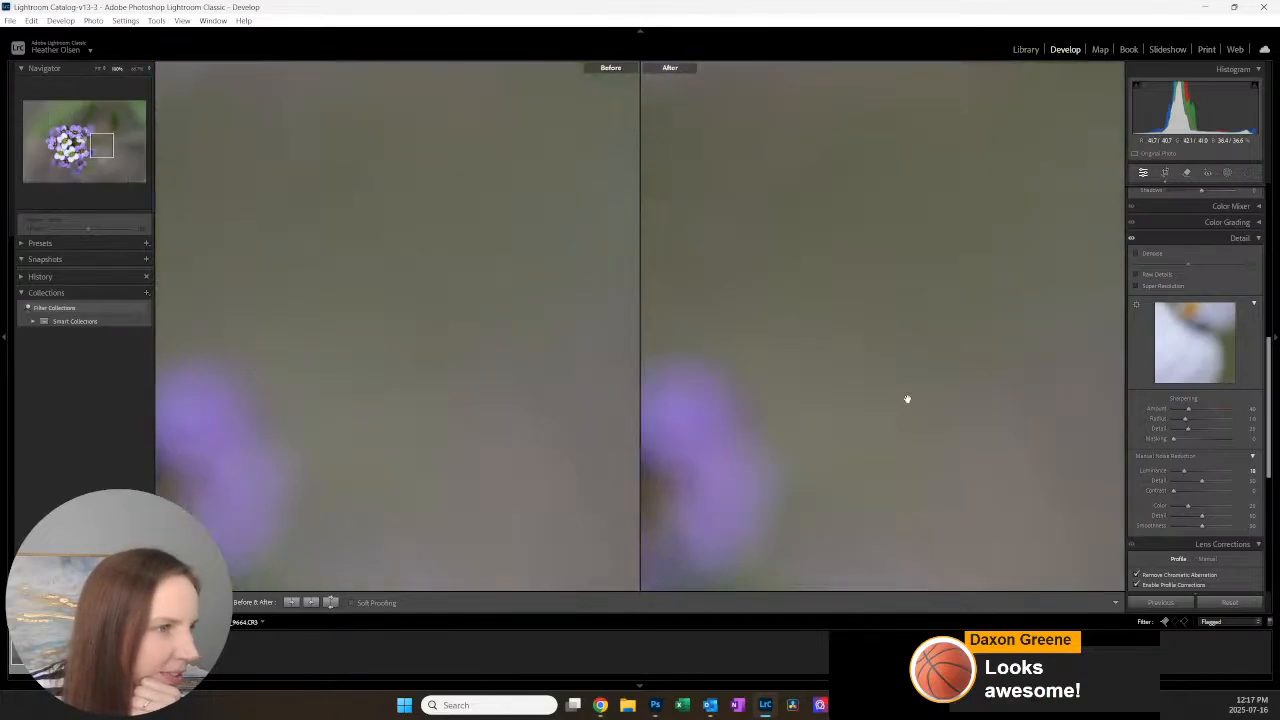
left_click_drag(1184, 471, 1198, 477)
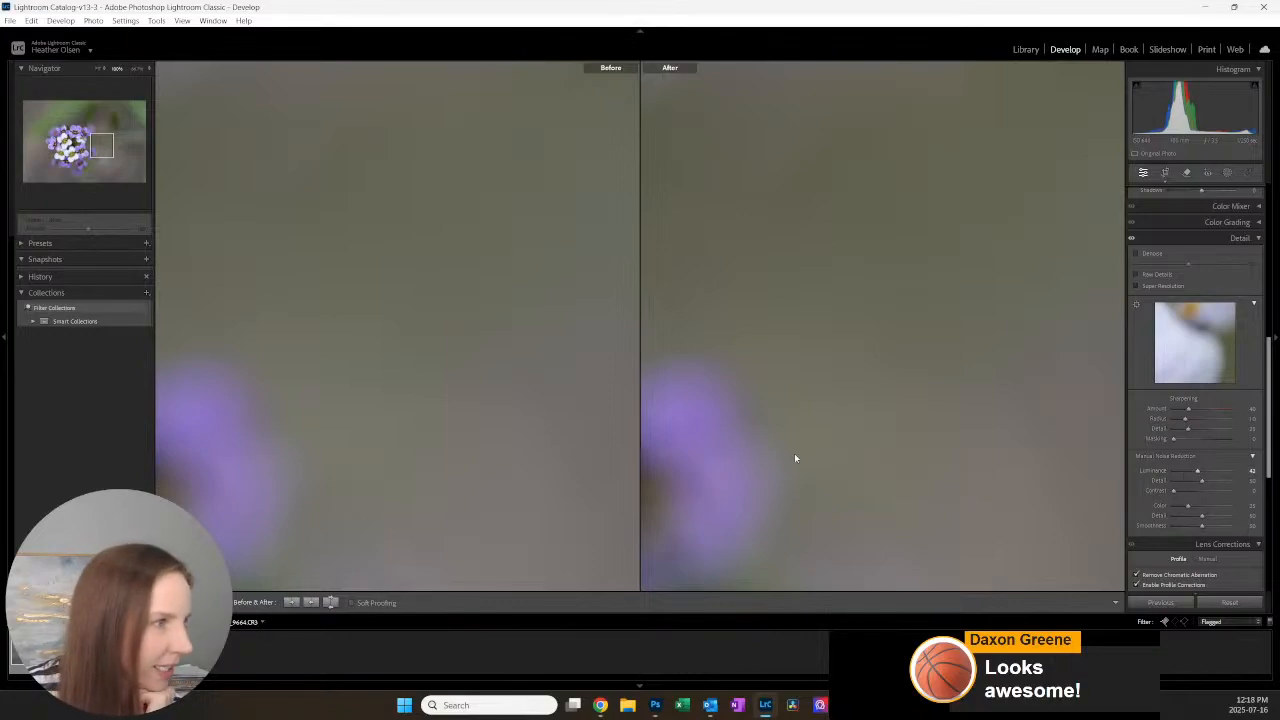
left_click(797, 374)
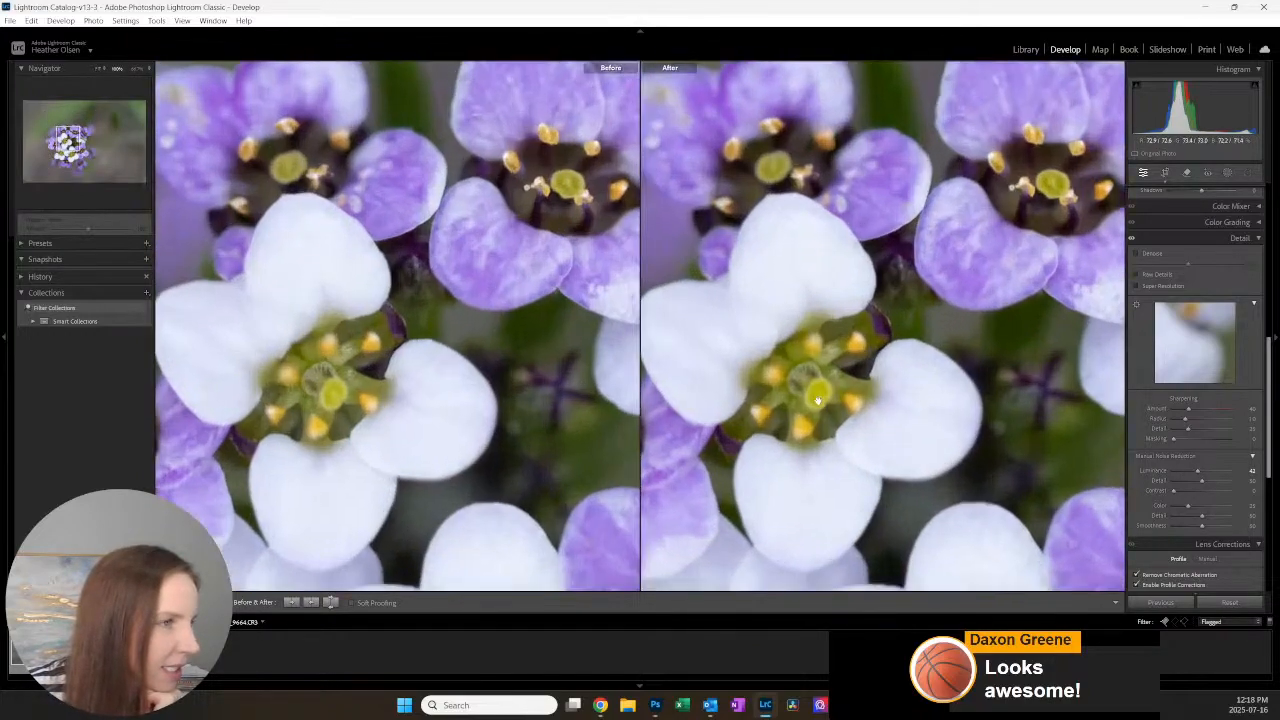
left_click(807, 319)
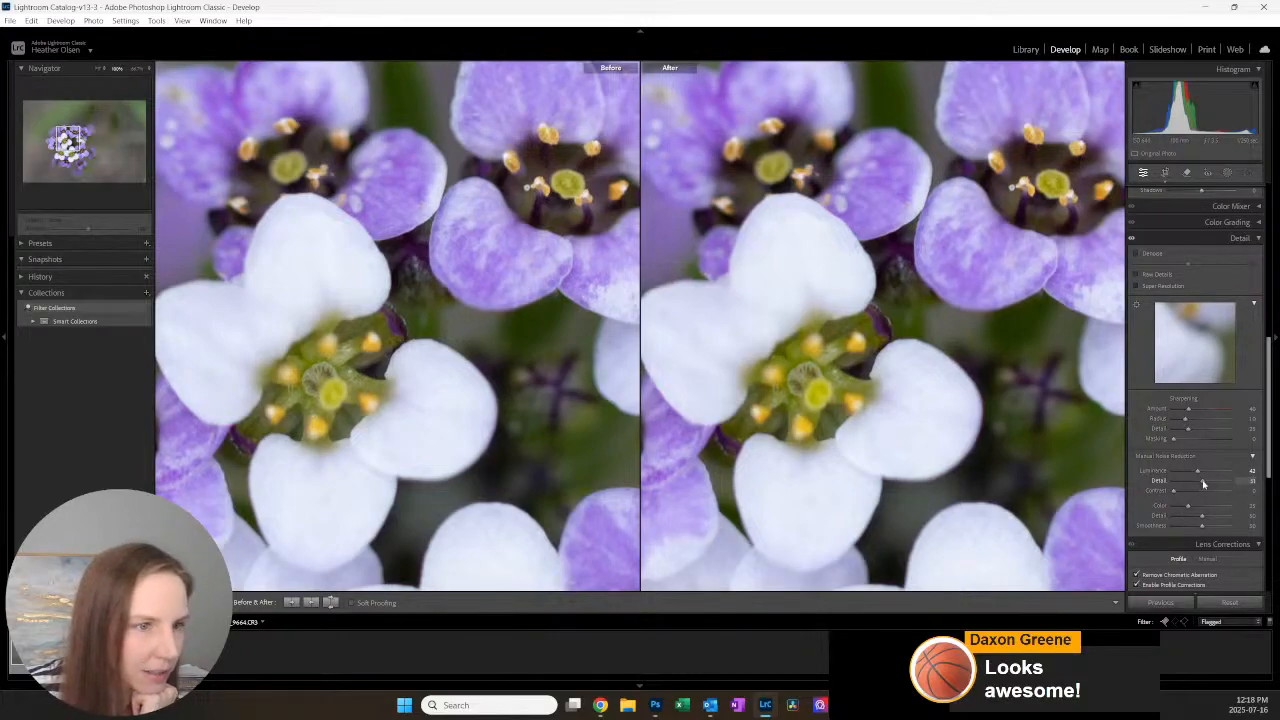
Step: Bring out the petal detail by setting Texture to +19, Clarity to +21 and Contrast to +11
scroll(1204, 479, "up", 10)
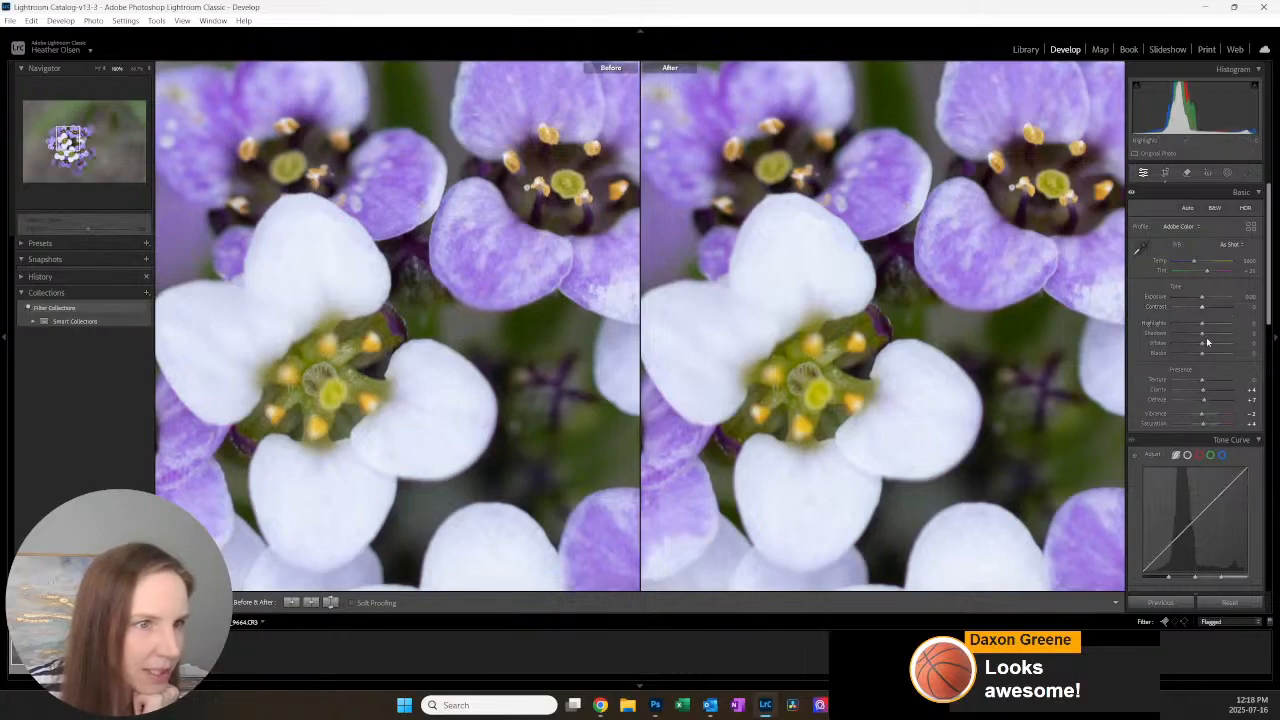
left_click_drag(1203, 394, 1206, 386)
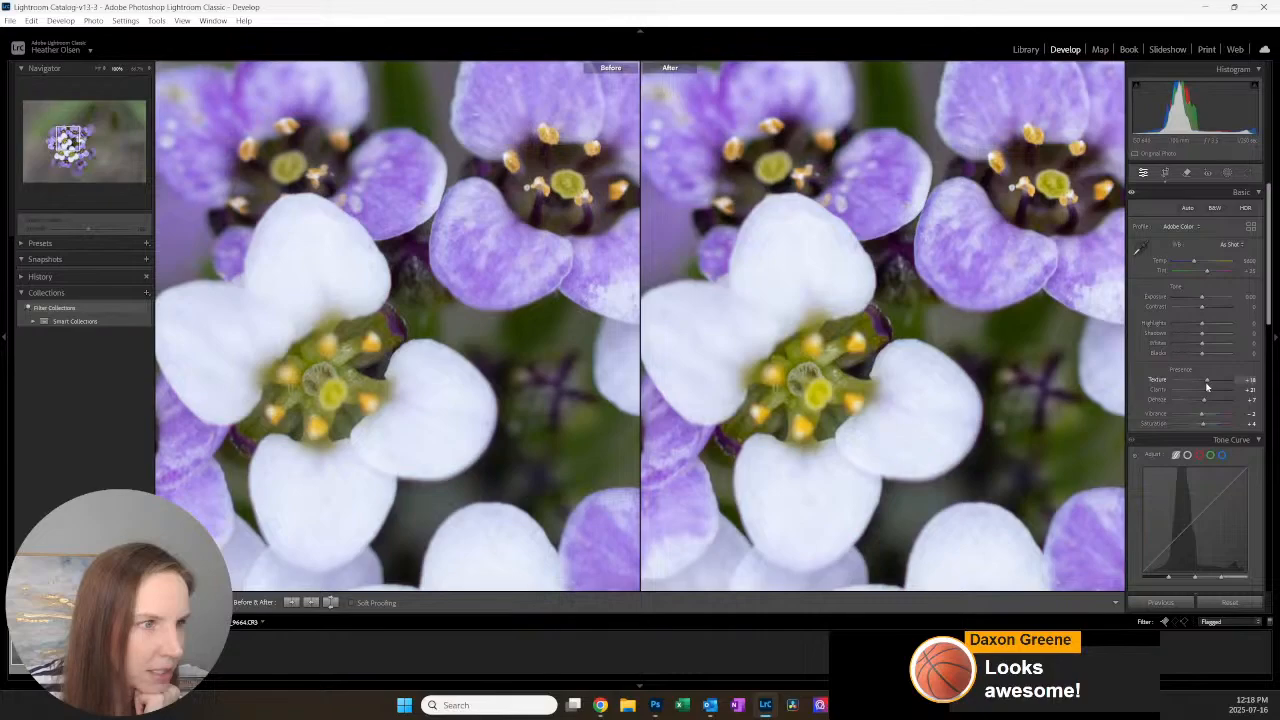
left_click(914, 292)
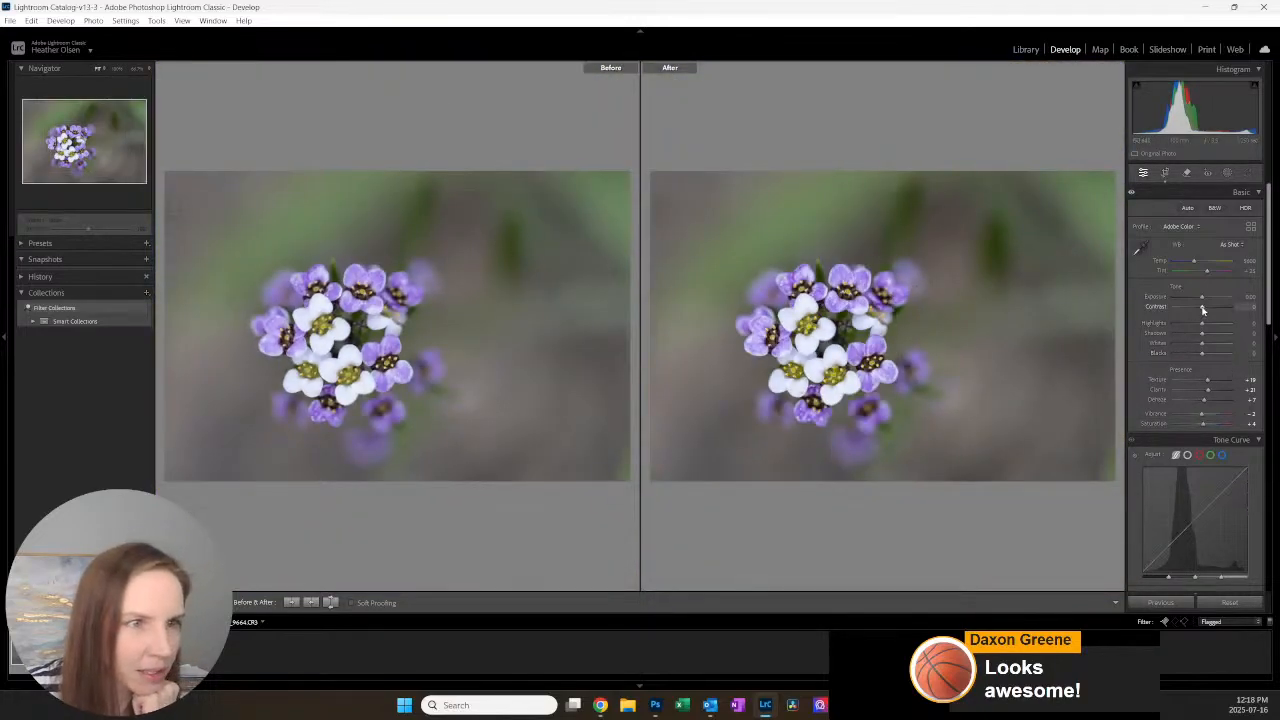
left_click_drag(1202, 310, 1205, 311)
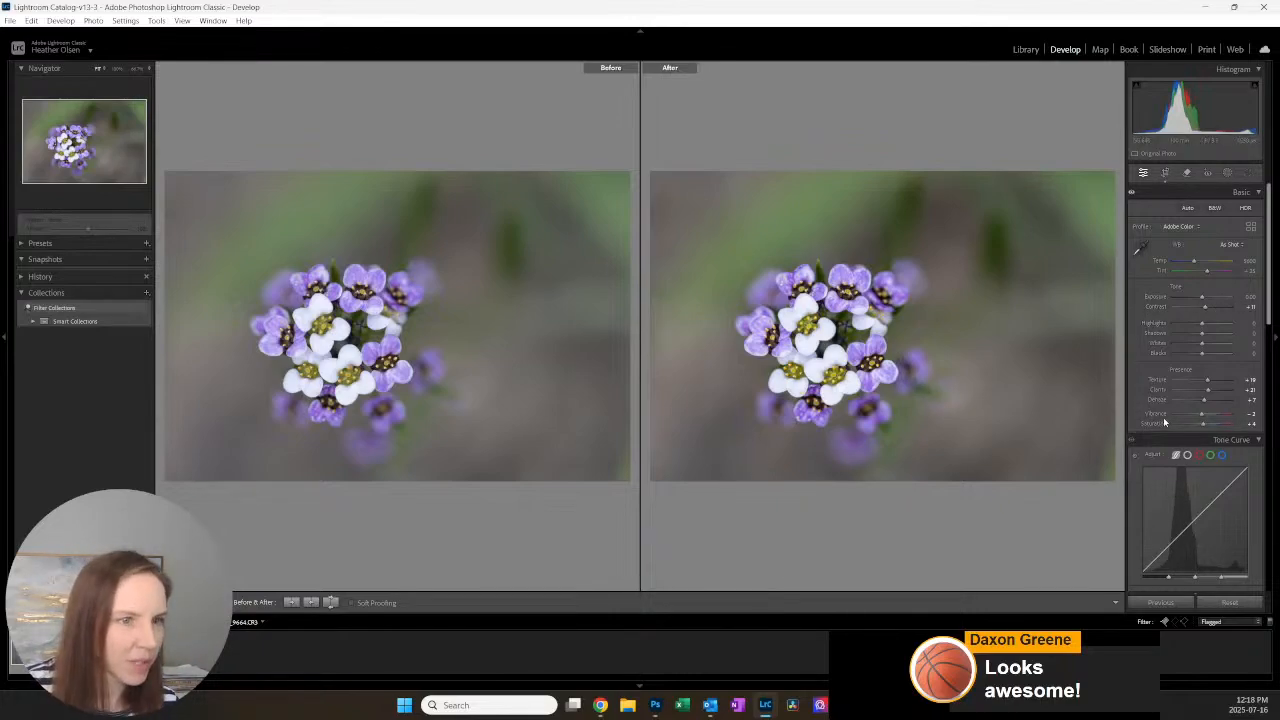
Step: Set the lens profile's vignetting correction to 102 and leave the before/after comparison
scroll(1210, 360, "down", 10)
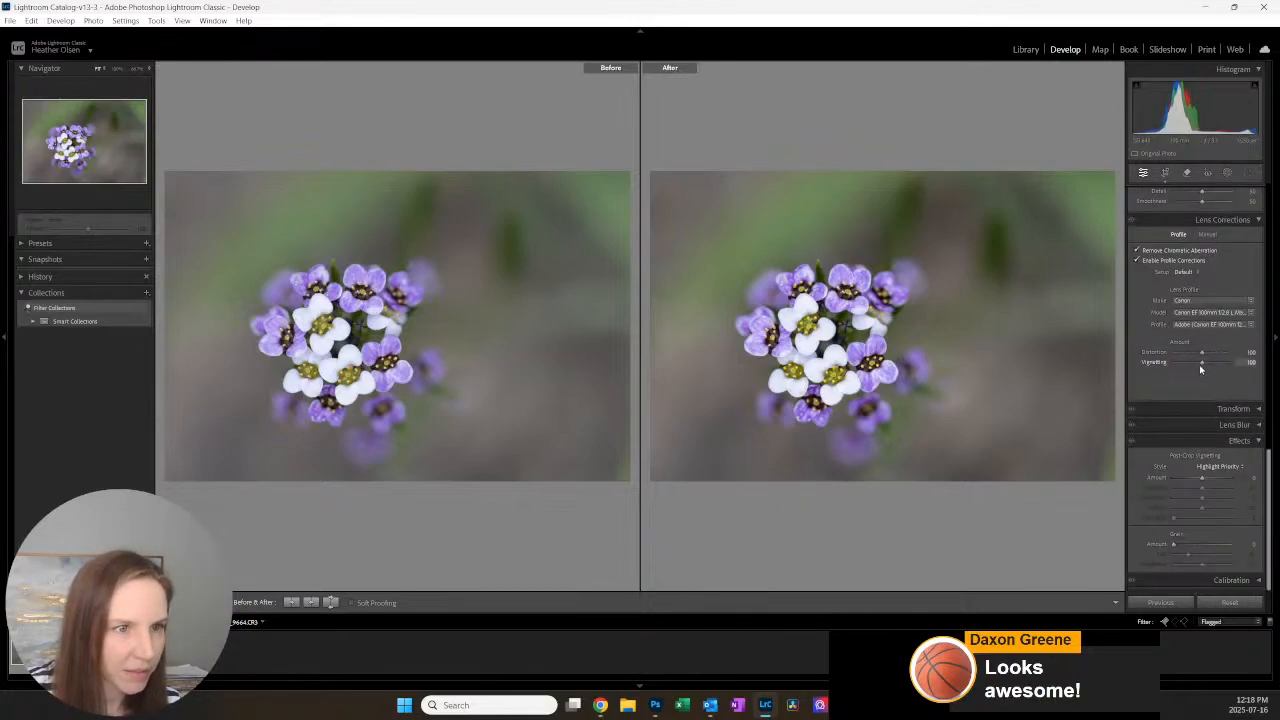
mouse_move(1202, 365)
left_mouse_down()
mouse_move(1184, 366)
mouse_move(1228, 365)
mouse_move(1157, 364)
mouse_move(1222, 366)
mouse_move(1191, 362)
left_mouse_up()
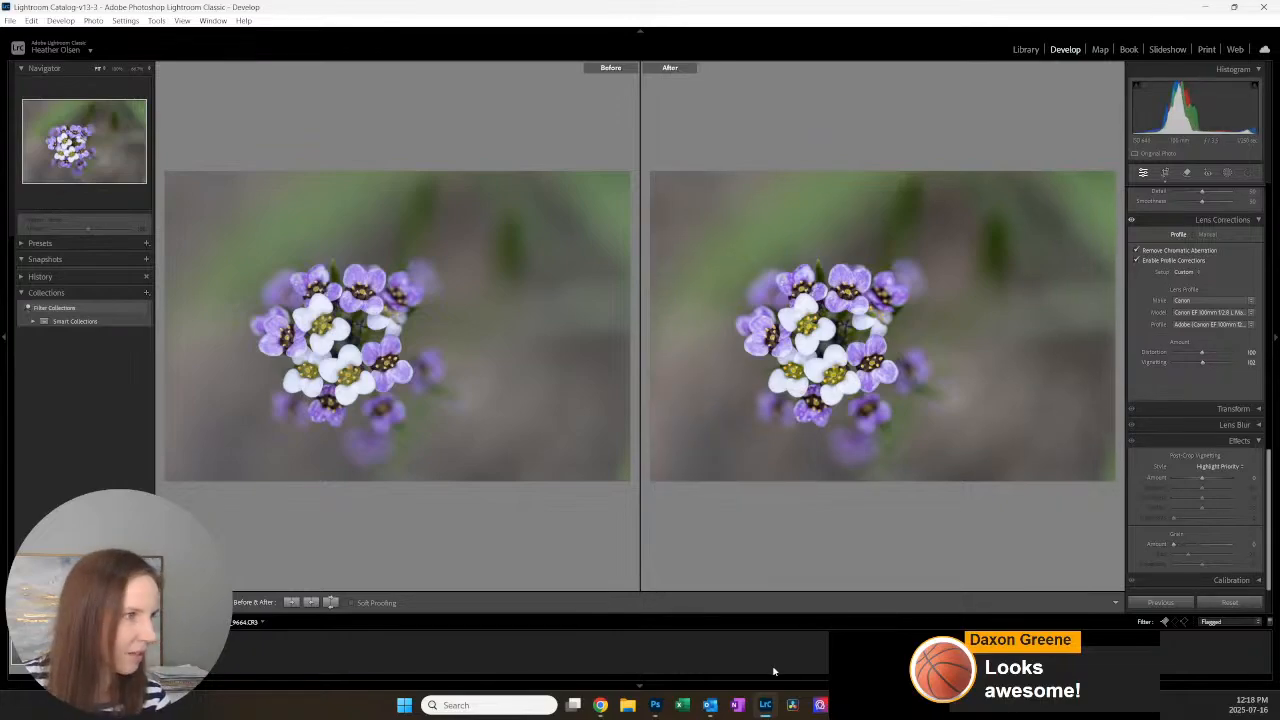
key("y")
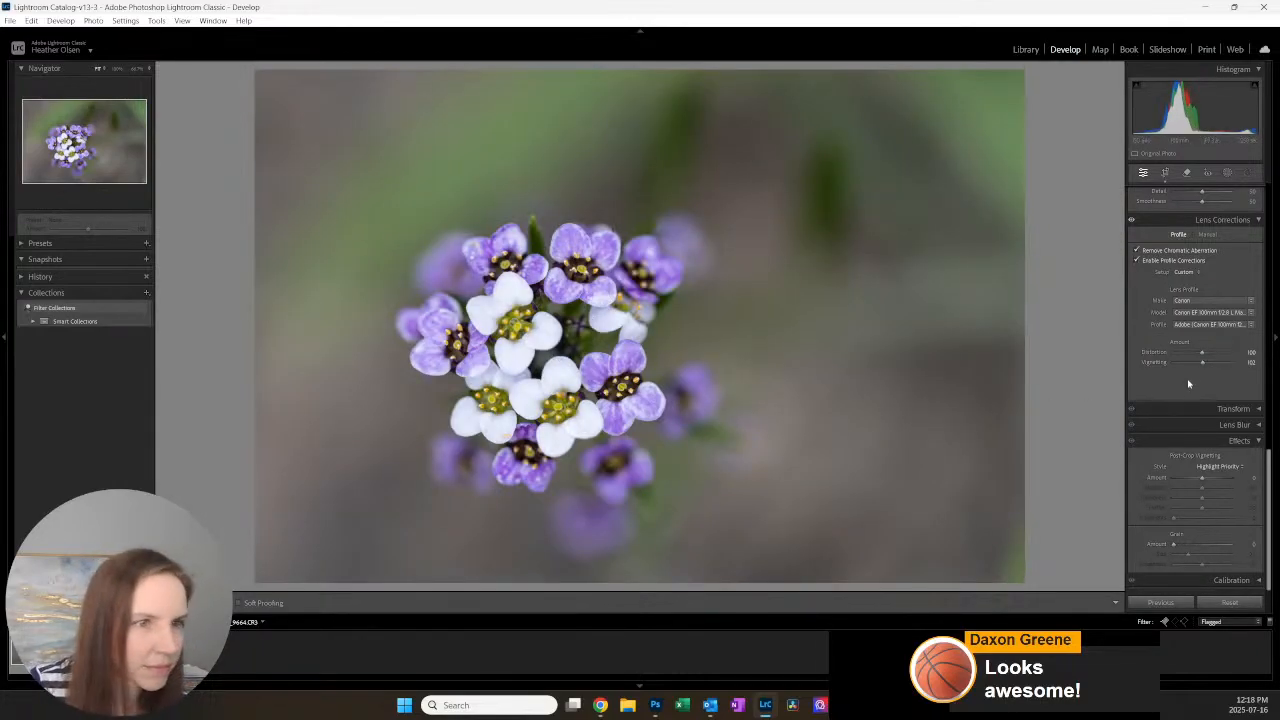
Step: Raise the photo's Vibrance to +4
scroll(1192, 395, "up", 15)
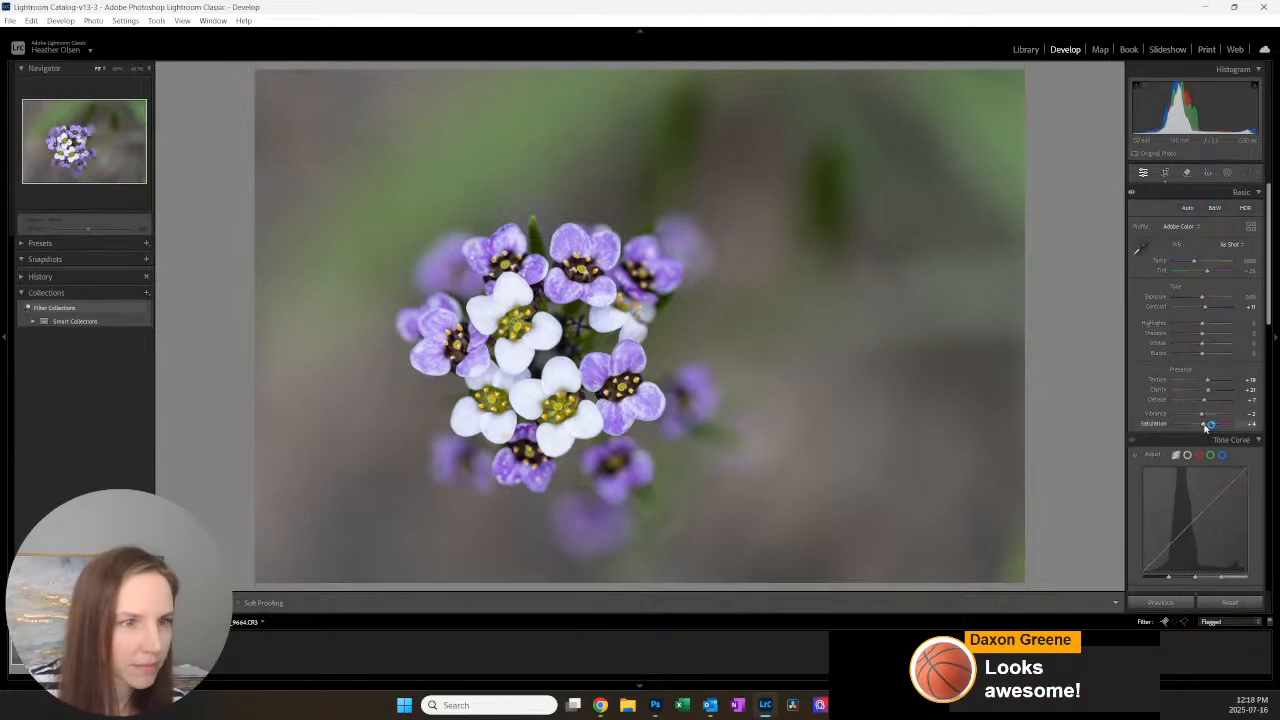
left_click_drag(1203, 417, 1205, 419)
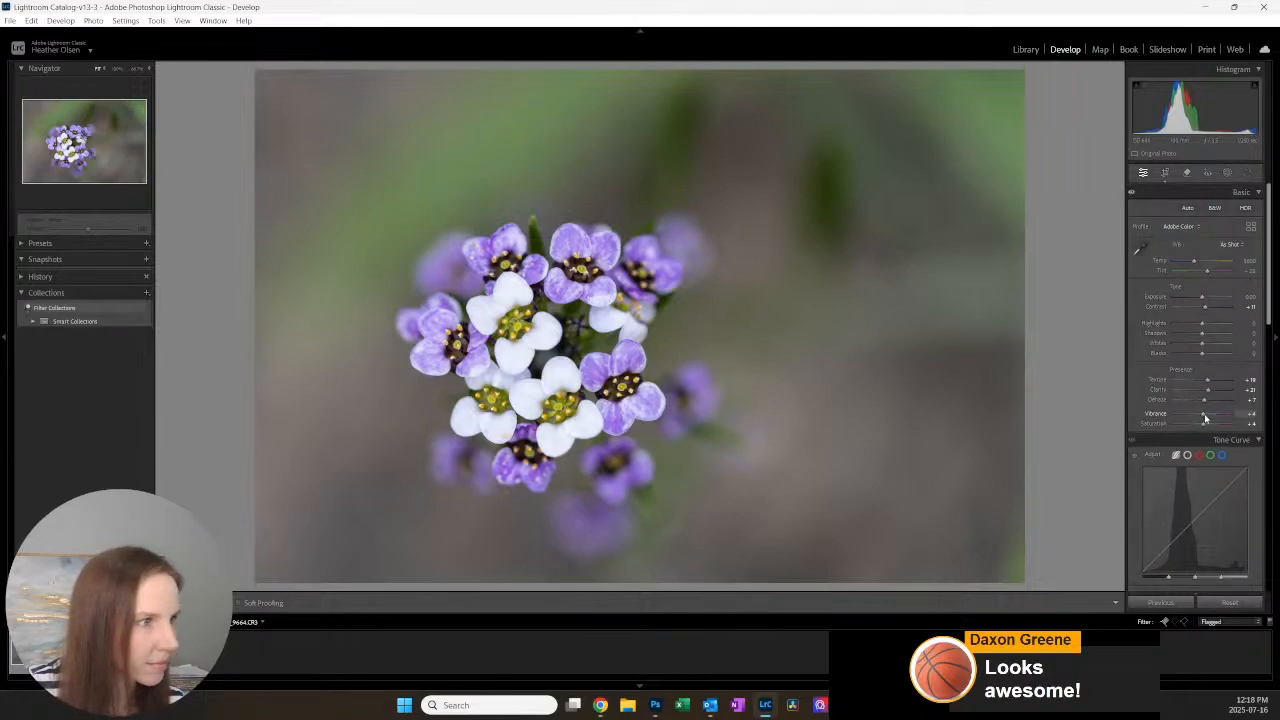